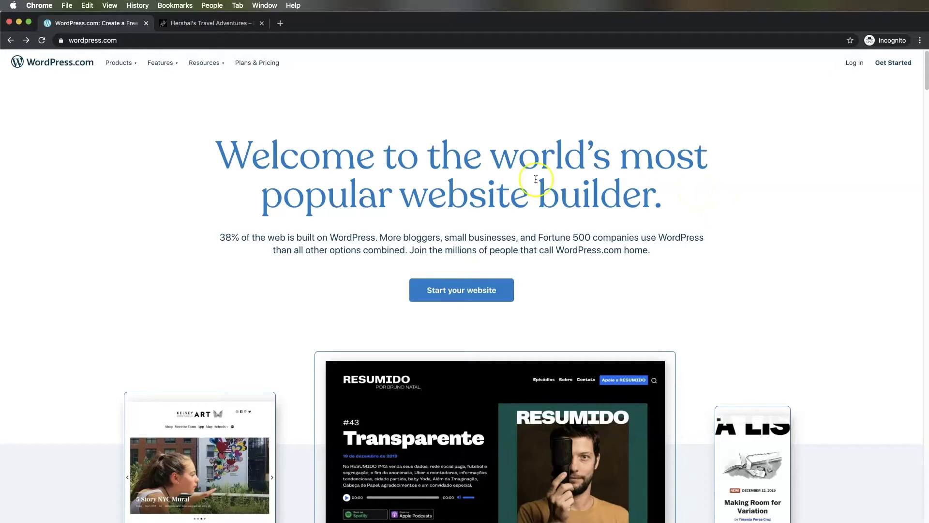
View the Taj Mahal travel post and accept its cookie notice
left_click(211, 23)
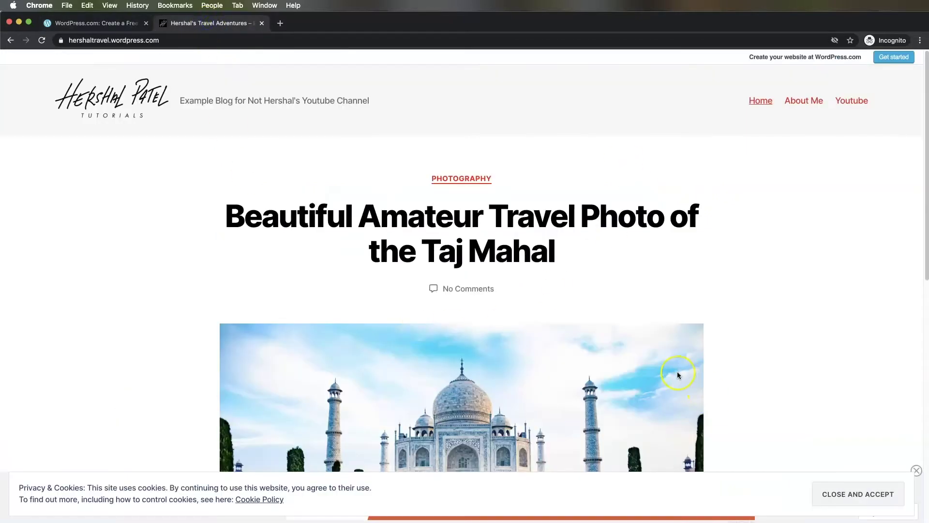
scroll(678, 374, "down", 10)
scroll(678, 373, "up", 7)
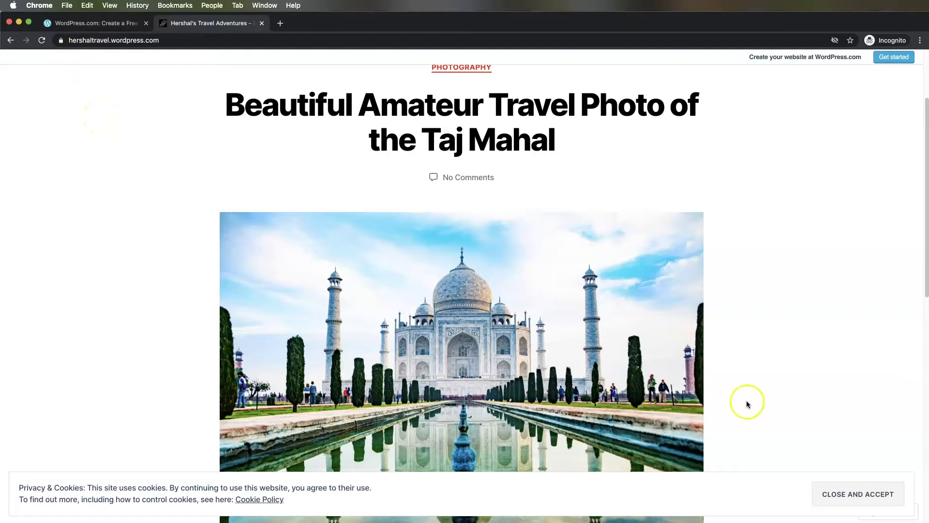
left_click(862, 493)
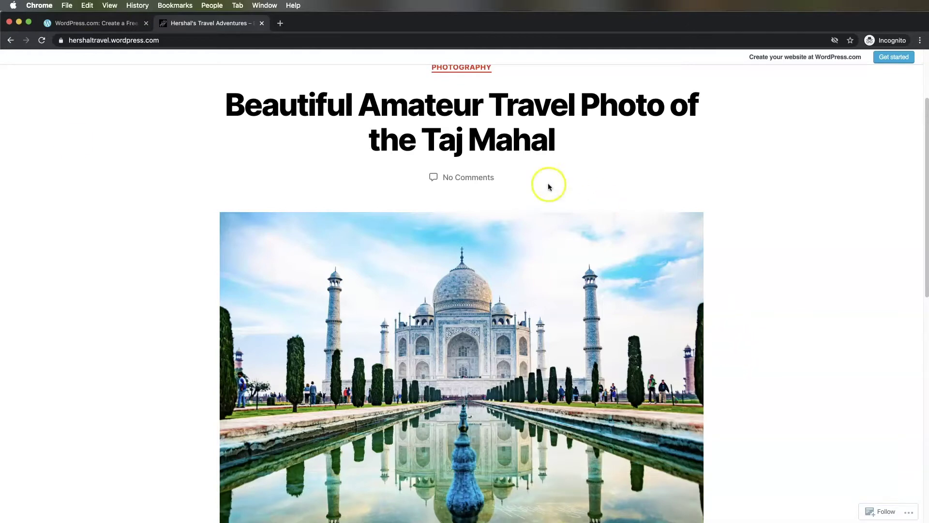
Sign in to WordPress.com from its homepage
left_click(95, 23)
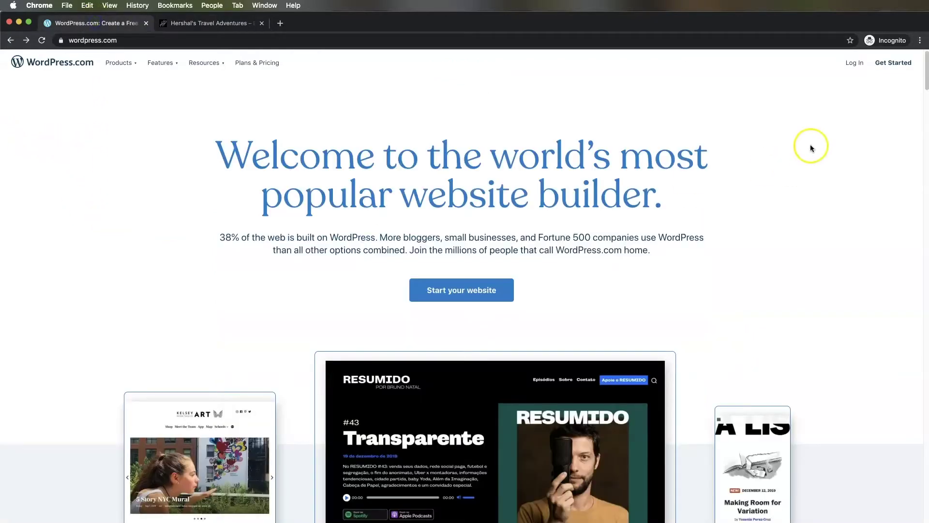
left_click(854, 62)
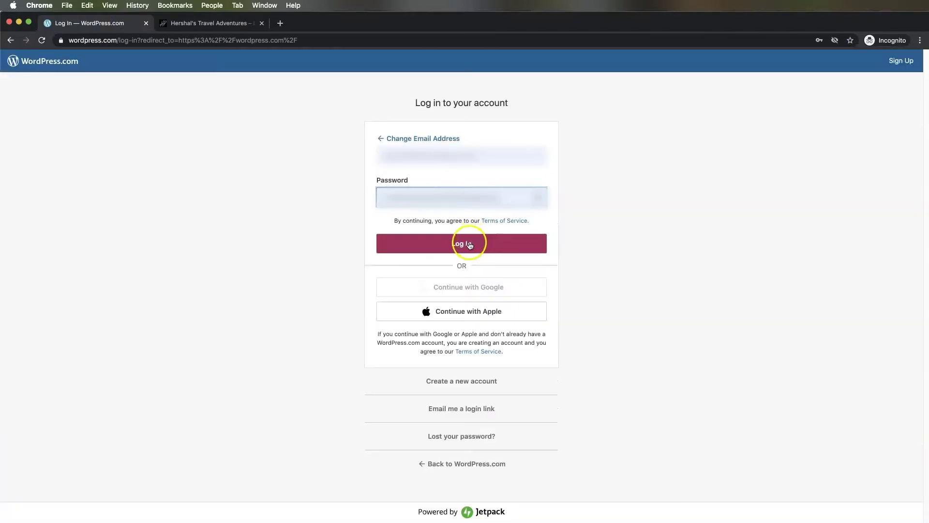
left_click(470, 245)
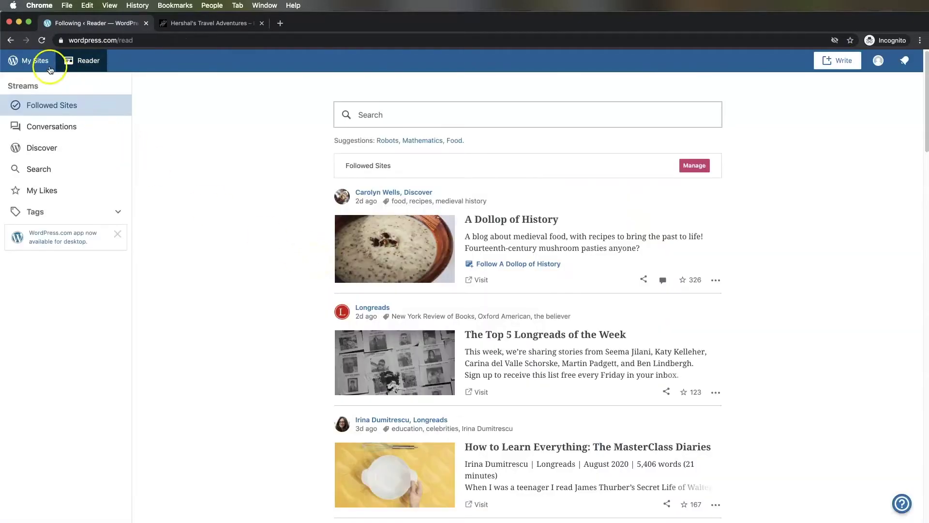
Go to the travel site's Pages list and start a new page
left_click(34, 60)
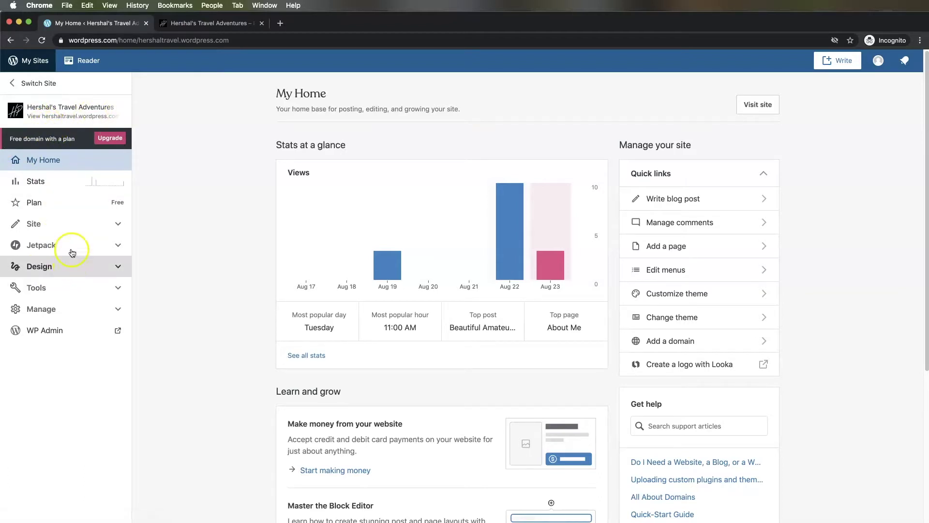
left_click(51, 226)
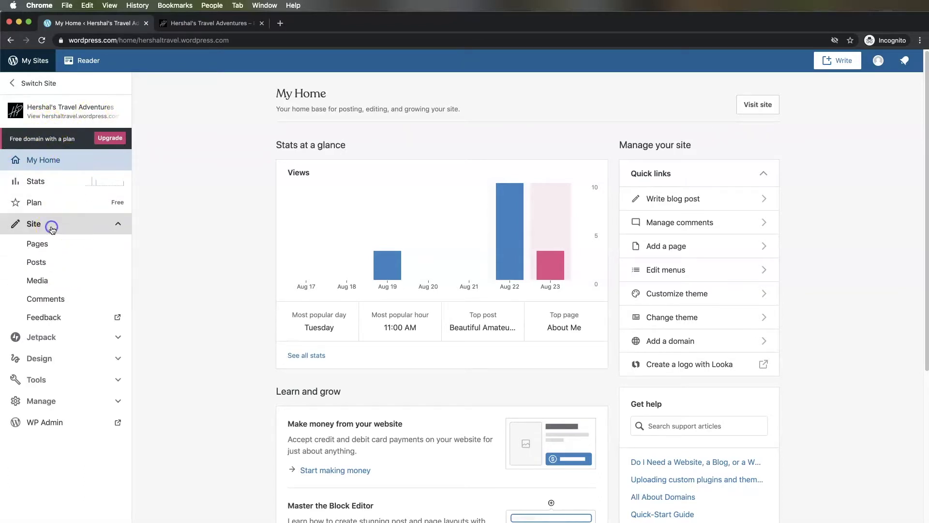
left_click(39, 244)
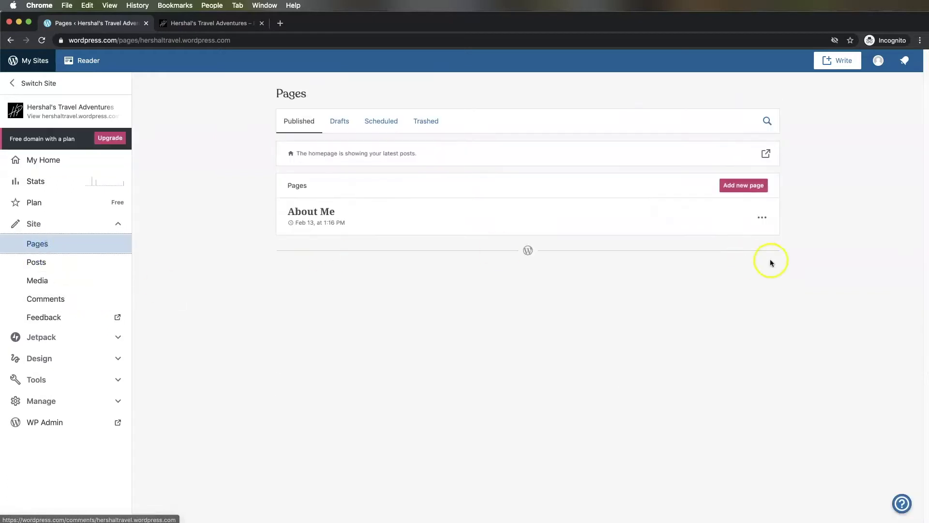
left_click(741, 186)
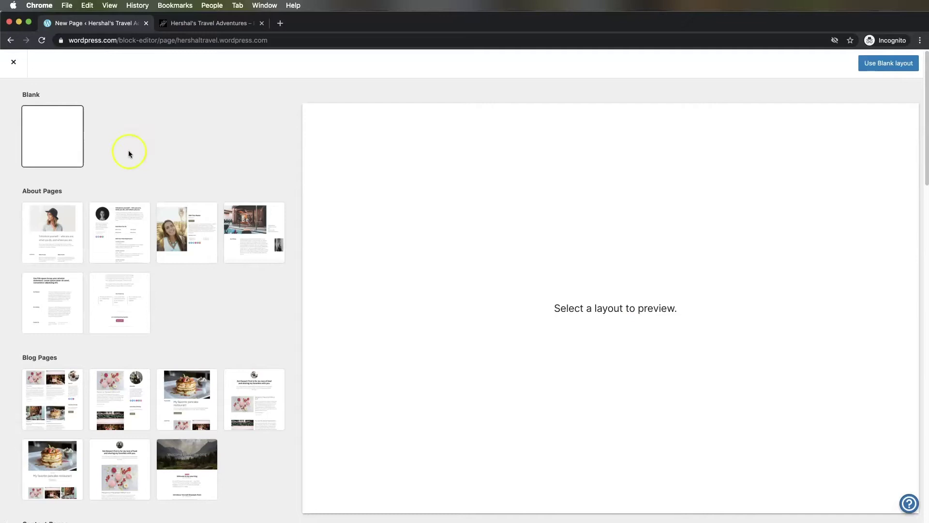
Use the Blank layout and title the page 'Contact Me'
left_click(43, 127)
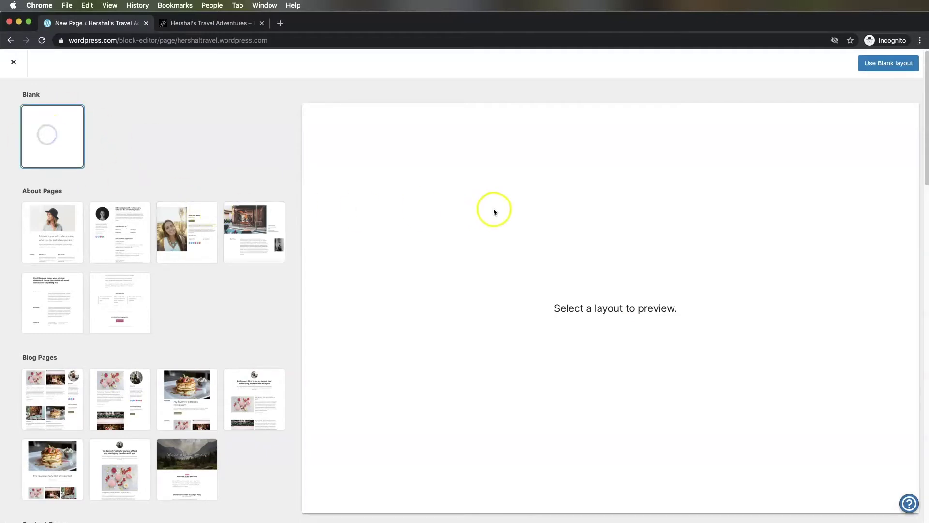
left_click(888, 65)
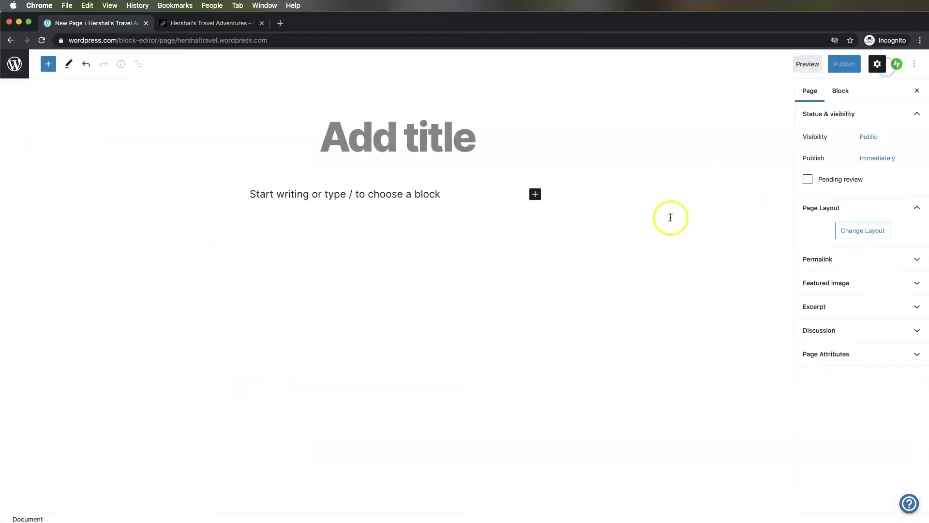
left_click(358, 134)
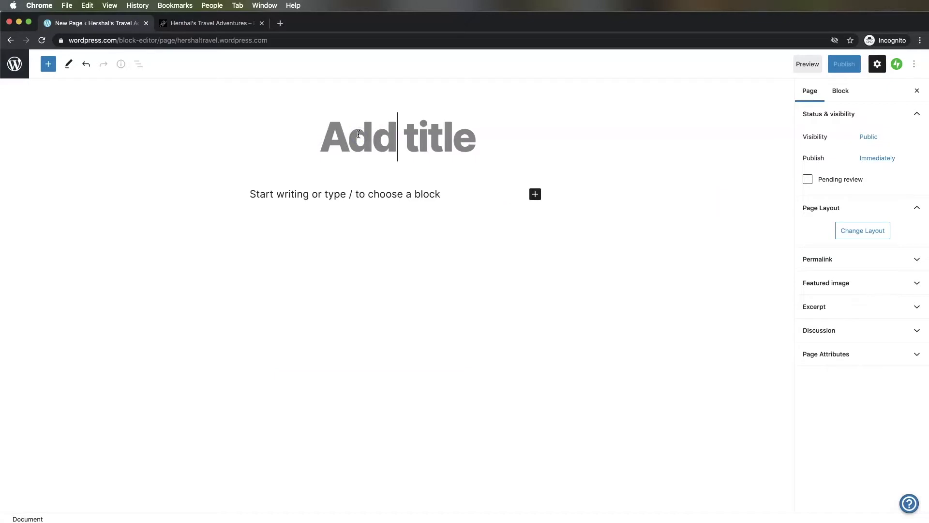
type("Contact M")
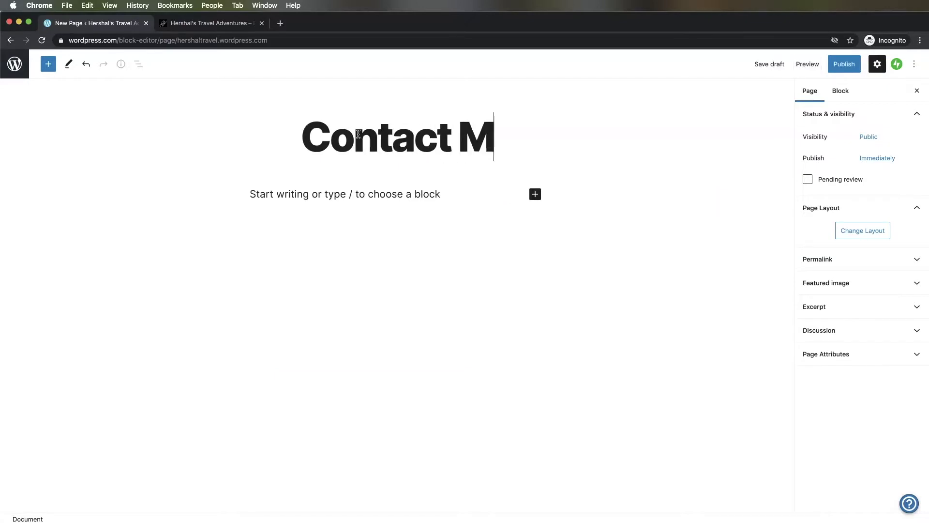
type("e")
Bring up the block inserter below the title
left_click(535, 194)
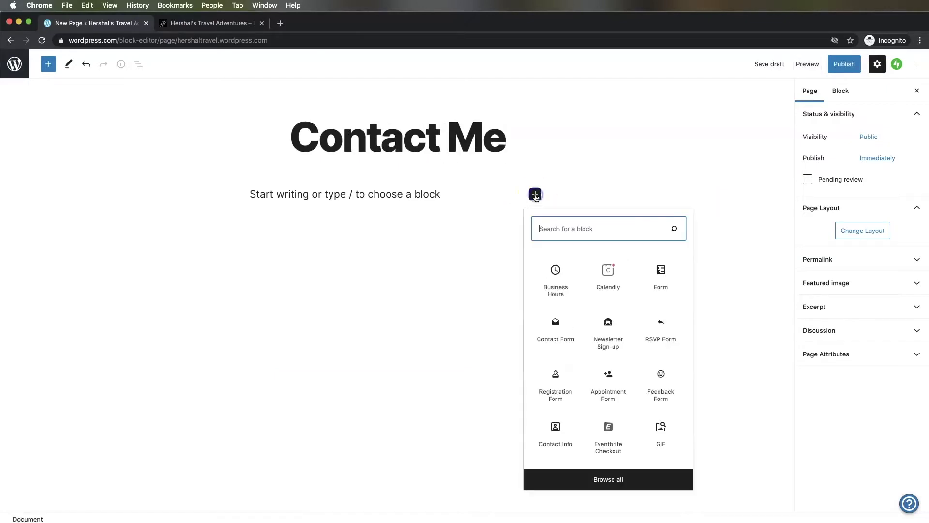
left_click(443, 248)
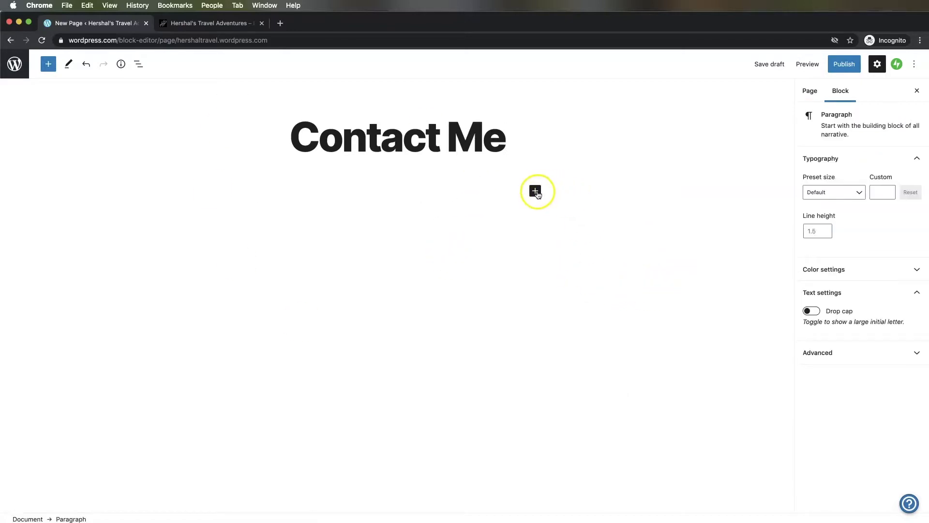
left_click(535, 192)
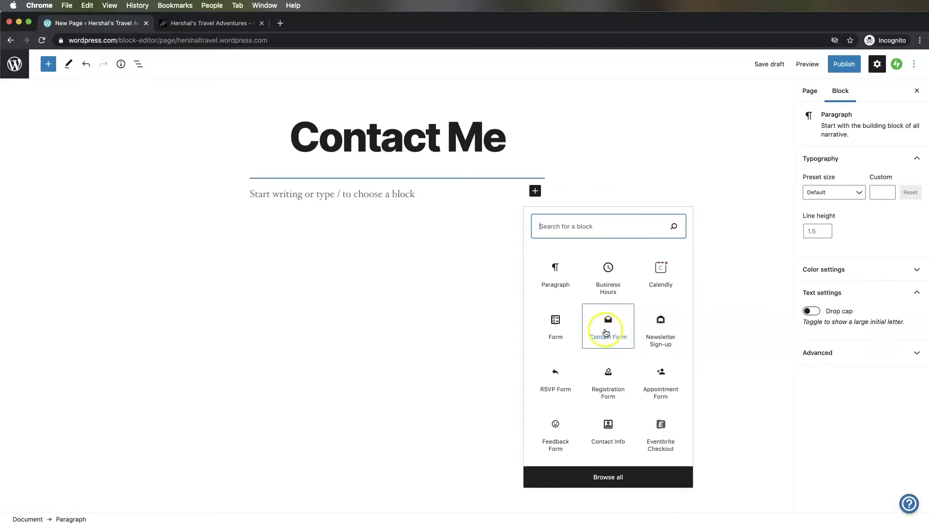
Insert a Contact Form block and mark its Message field as required
left_click(606, 333)
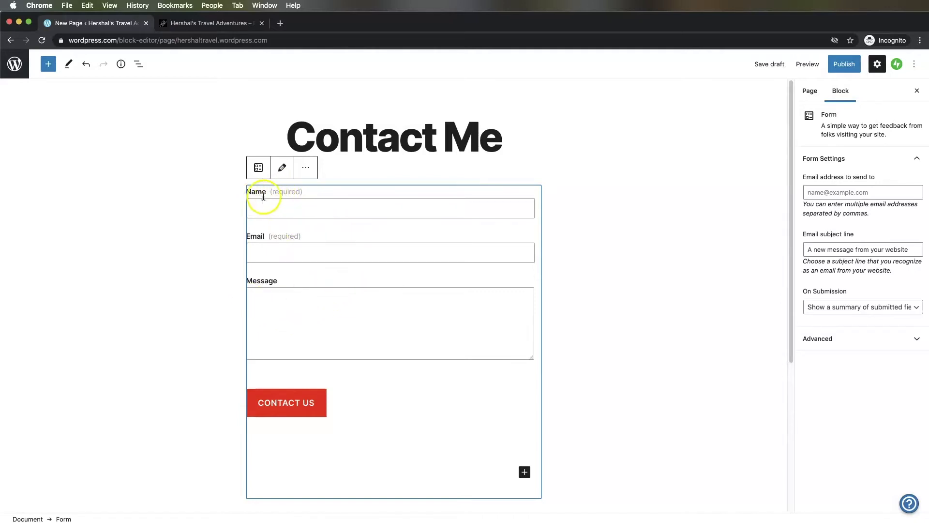
left_click(271, 298)
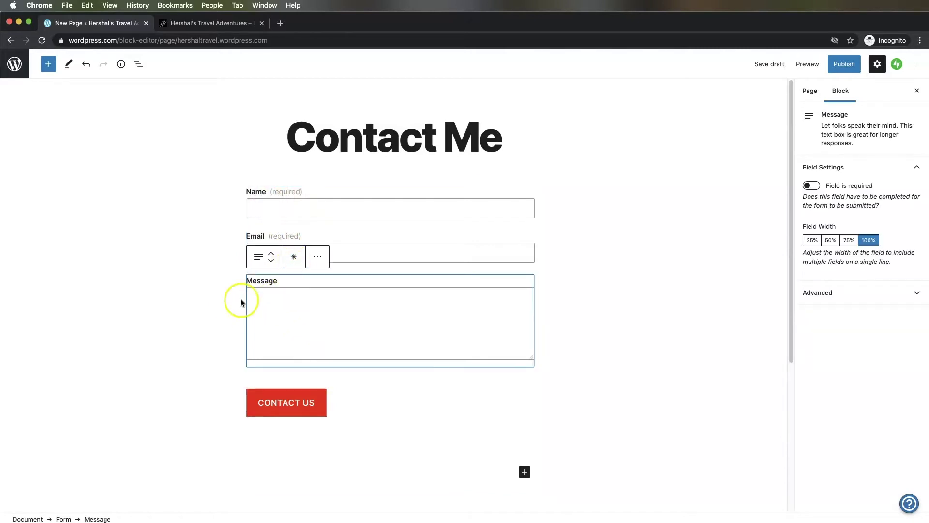
left_click(296, 261)
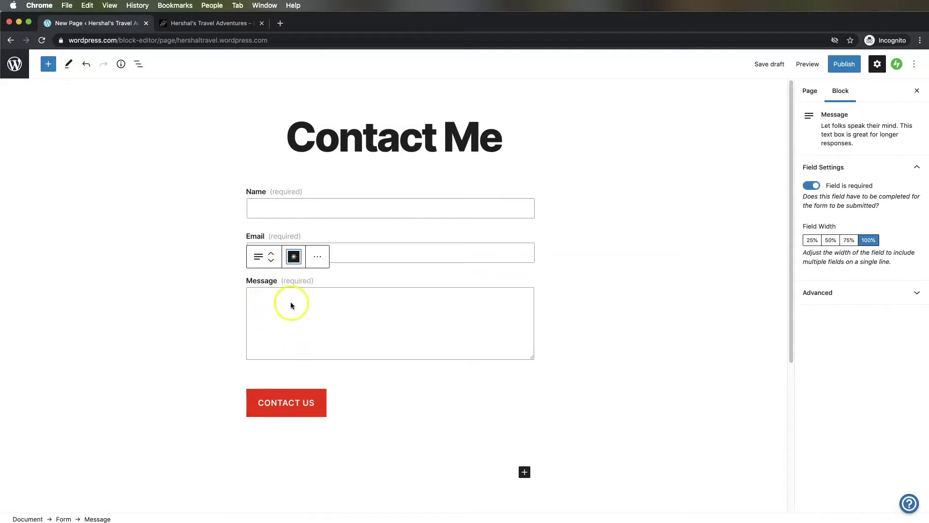
left_click(232, 277)
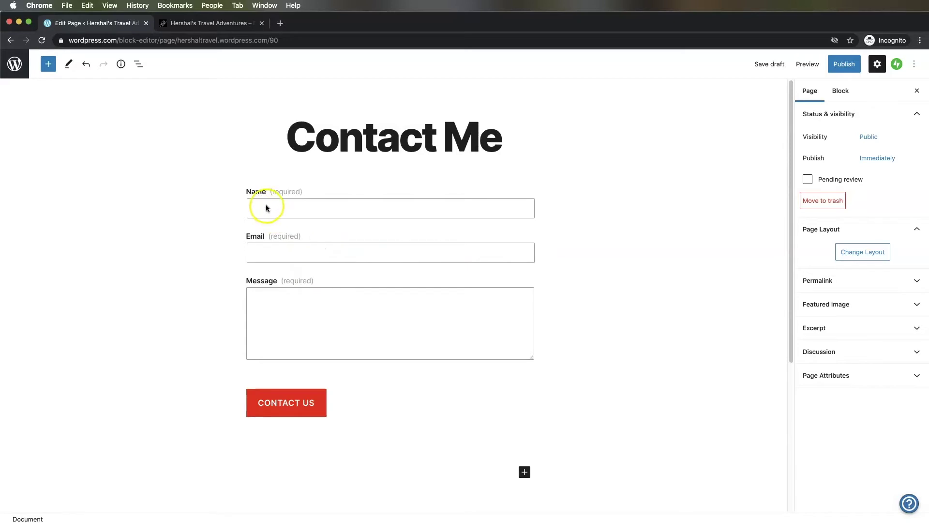
Insert a Phone Number field right after Name and mark it required
left_click(289, 212)
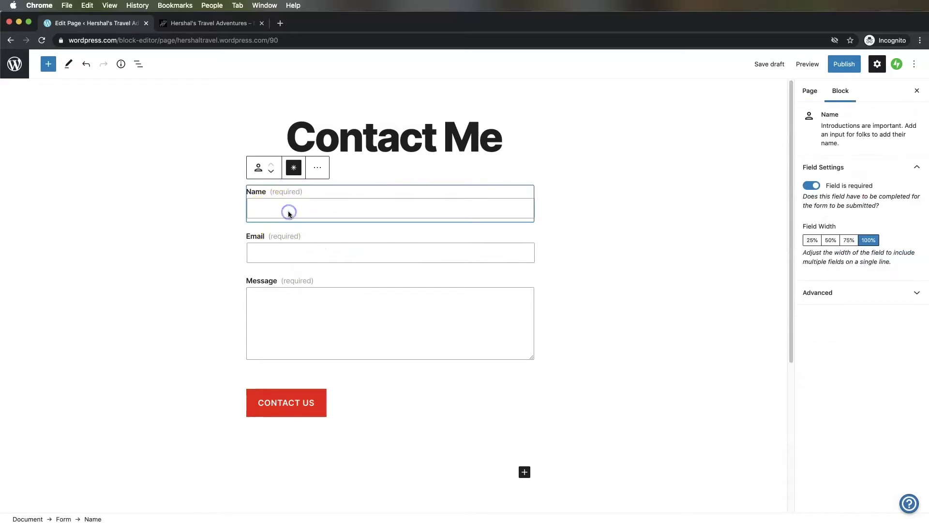
left_click(317, 170)
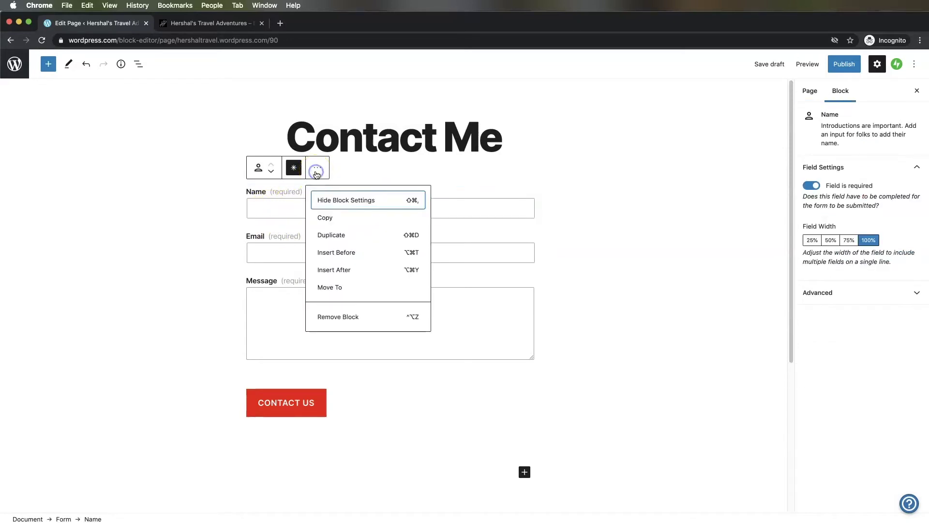
left_click(325, 269)
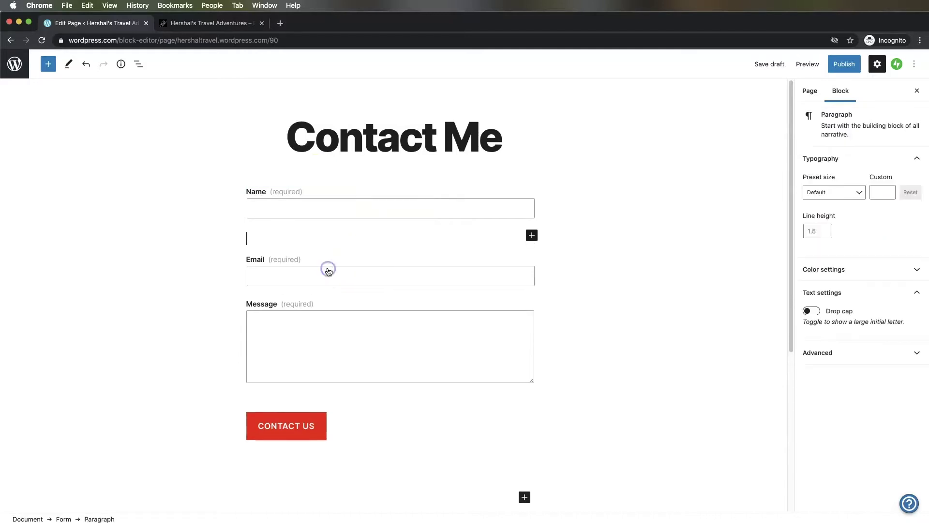
left_click(532, 235)
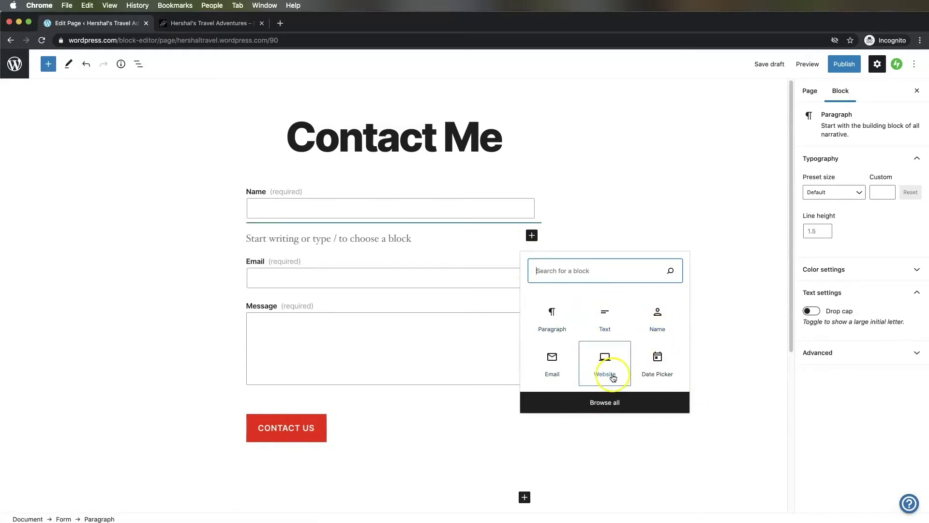
left_click(604, 406)
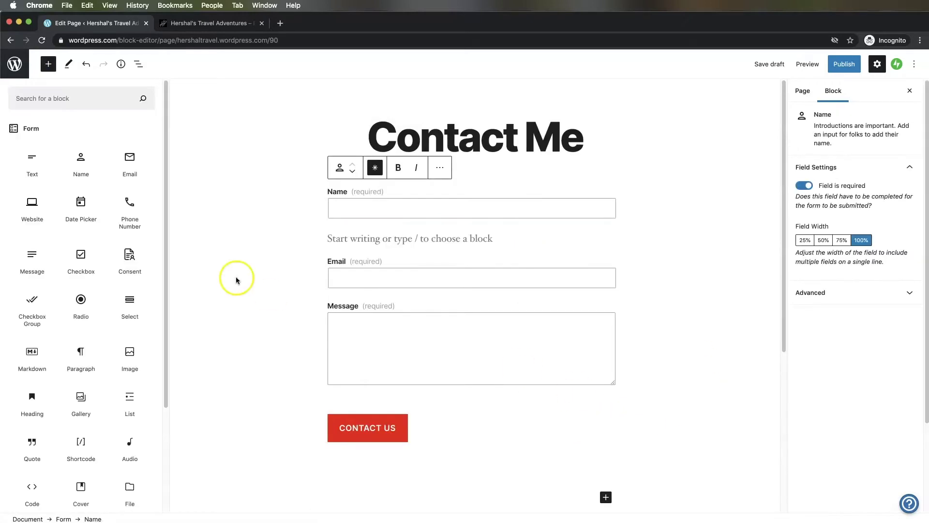
left_click(133, 210)
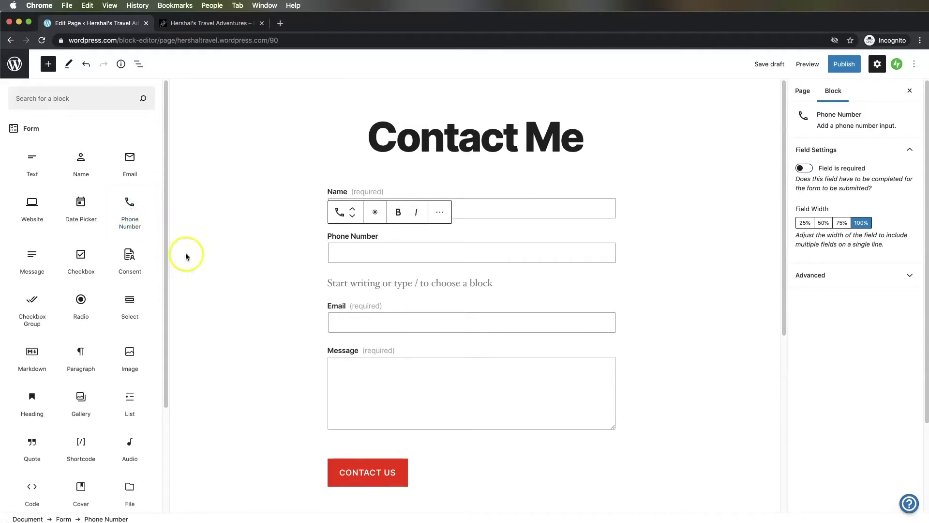
left_click(376, 253)
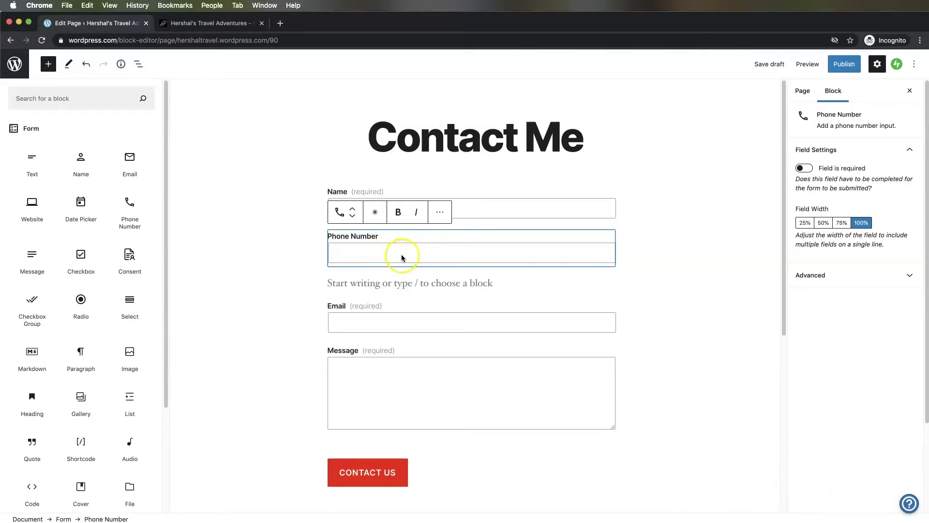
left_click(375, 212)
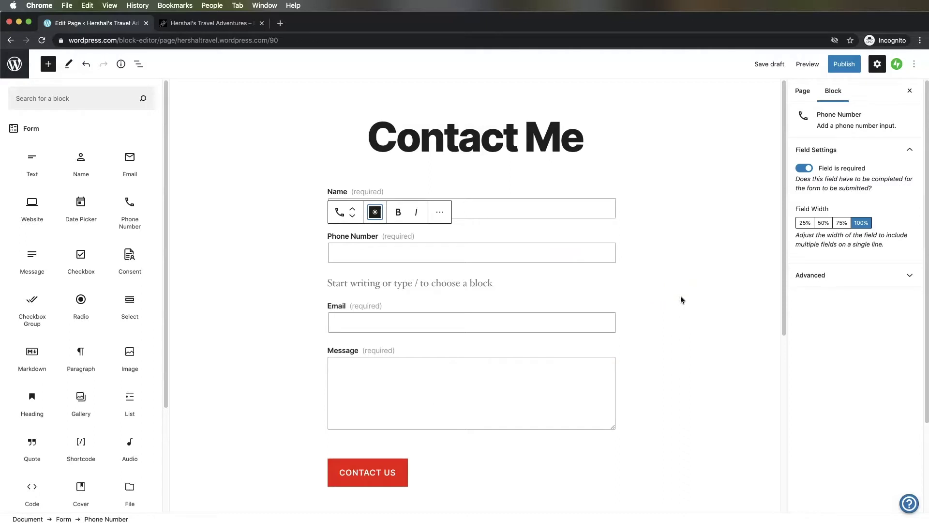
Publish the Contact Me page
left_click(676, 326)
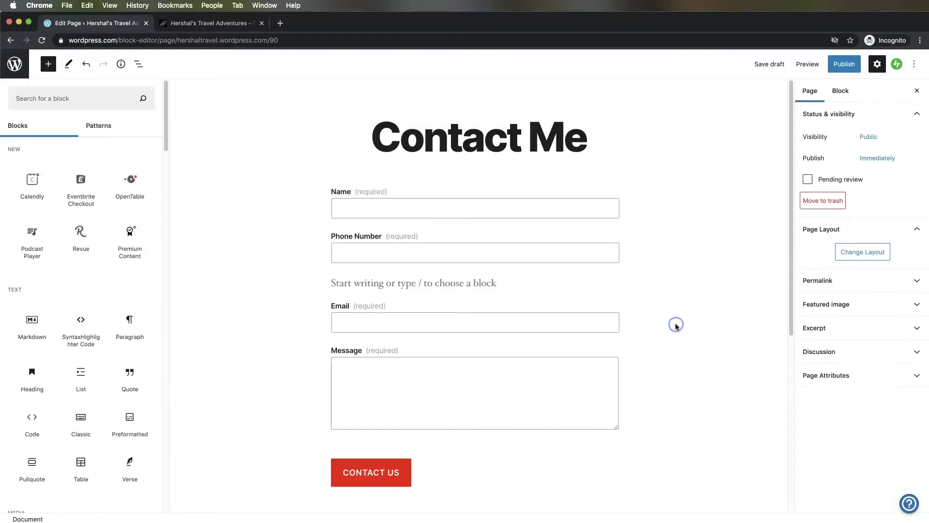
left_click(850, 68)
left_click(855, 65)
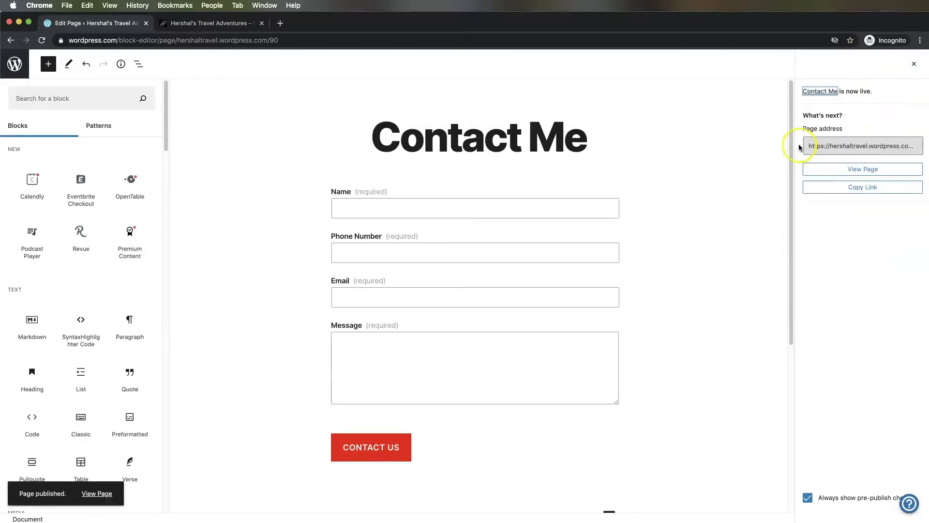
View the live Contact Me page in a new browser tab
right_click(824, 95)
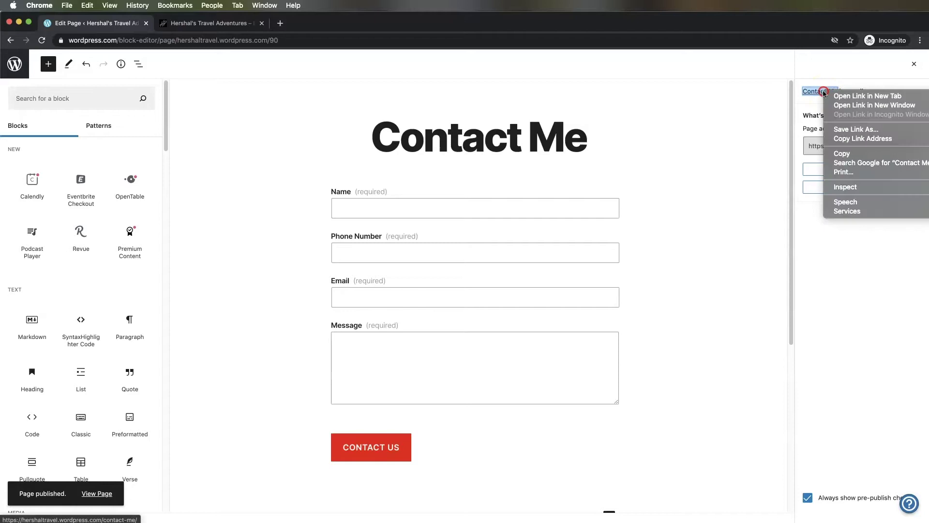
left_click(858, 99)
key("ctrl+Tab")
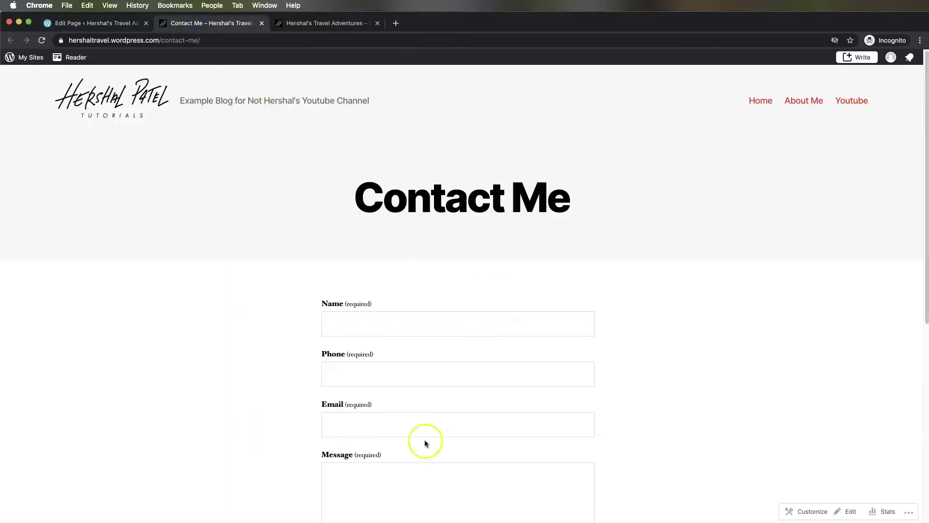
scroll(666, 317, "down", 7)
scroll(668, 320, "up", 5)
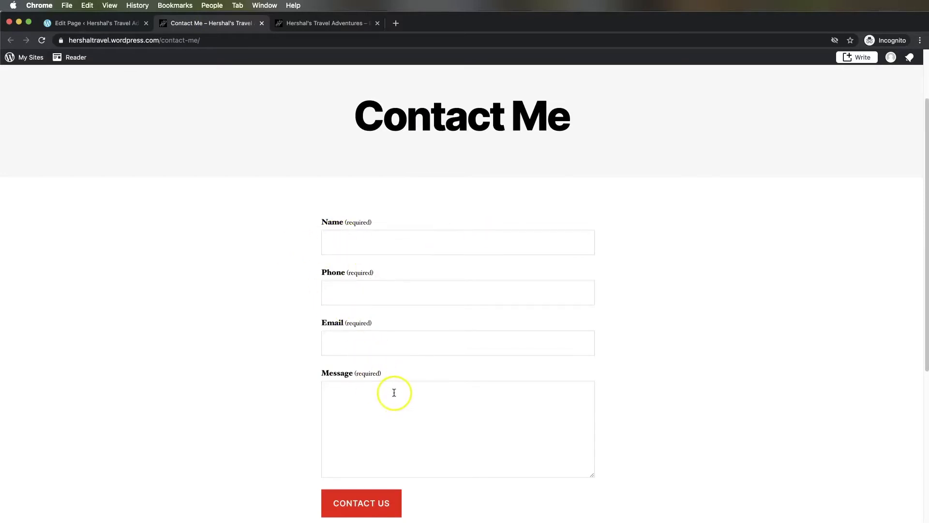
Back in the editor, select the whole contact form and open its form settings
left_click(92, 28)
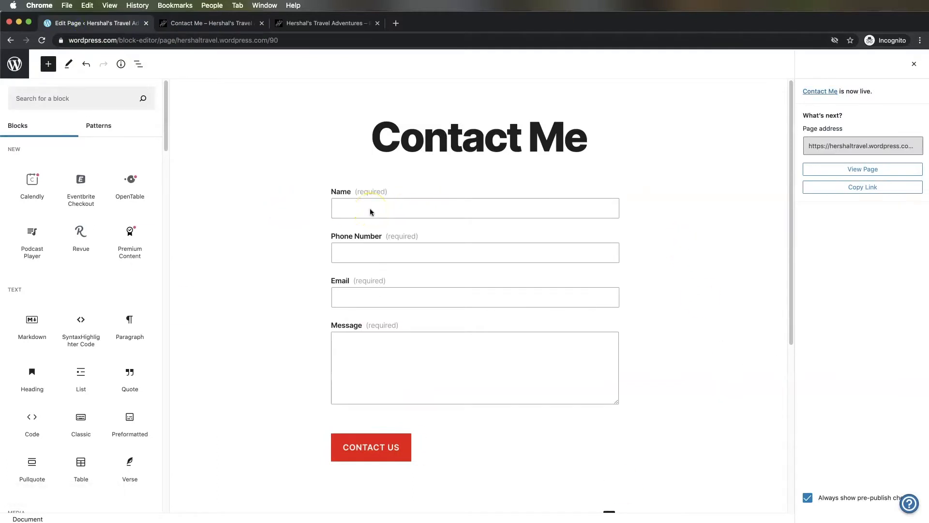
left_click(370, 211)
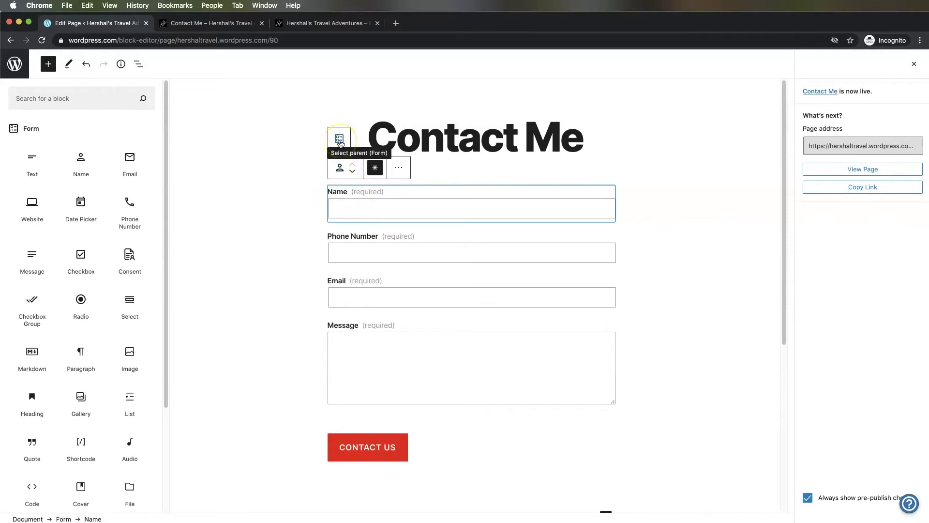
left_click(340, 141)
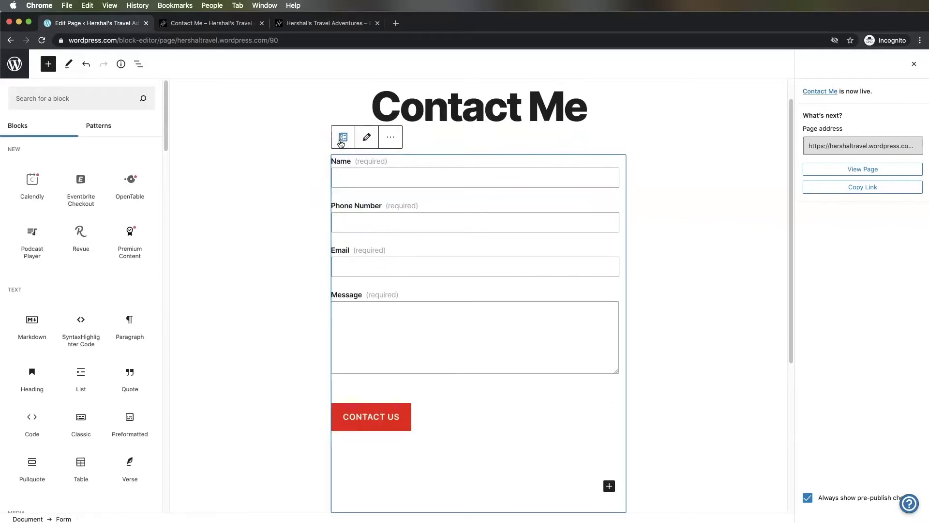
left_click(367, 138)
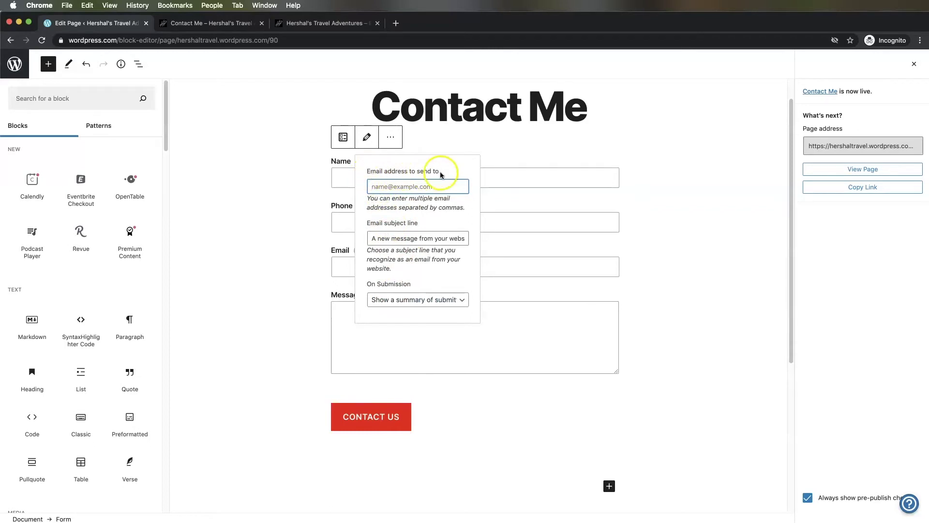
Set the recipient to the owner's email and the subject to 'NEW WEBSITE CONTACT!'
left_click(385, 189)
key("super+v")
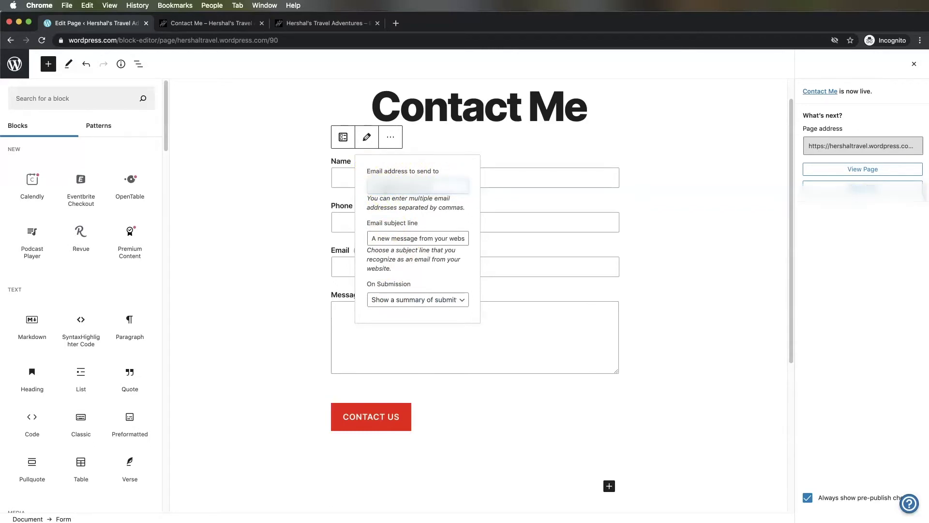
left_click(372, 232)
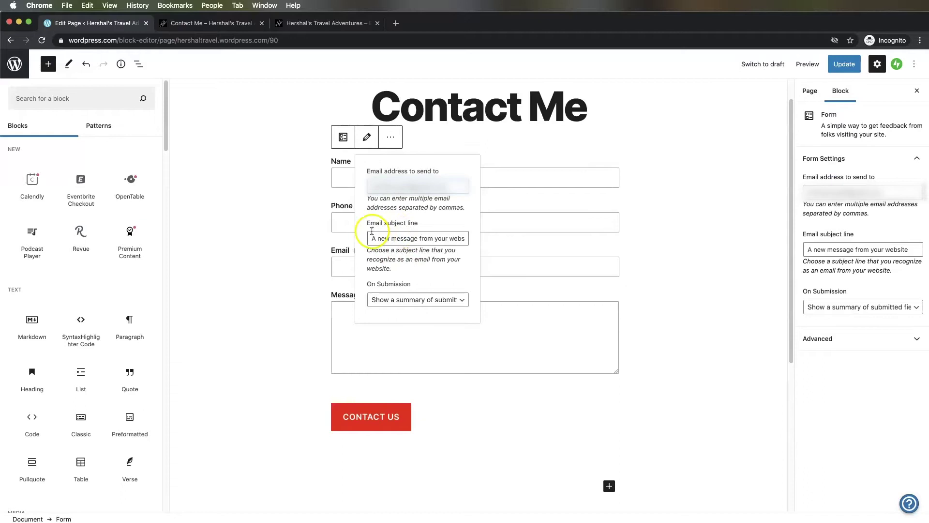
left_click_drag(371, 238, 493, 239)
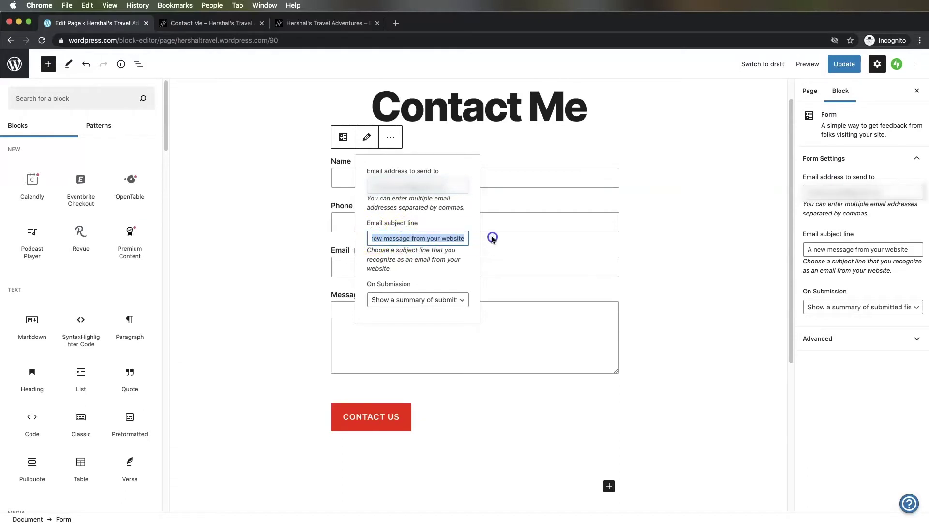
type("NEW WEB")
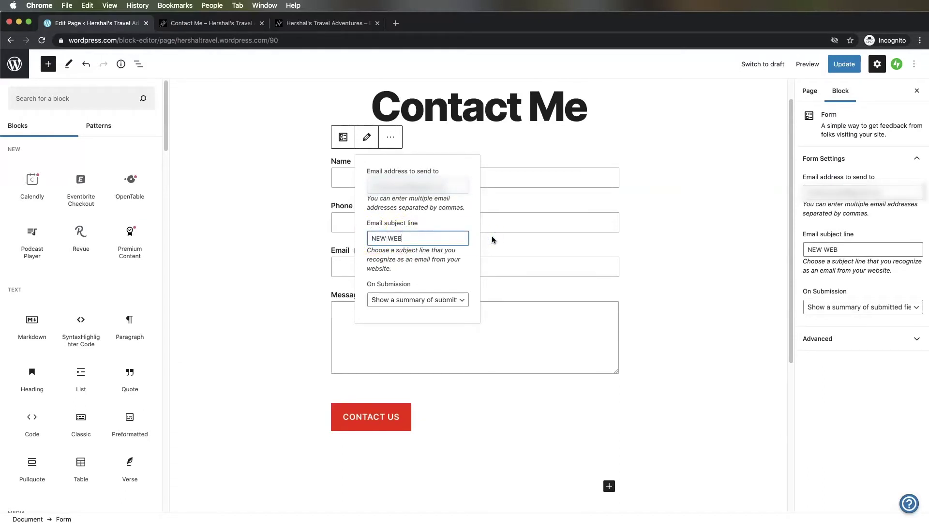
type("SITE CONTACT!")
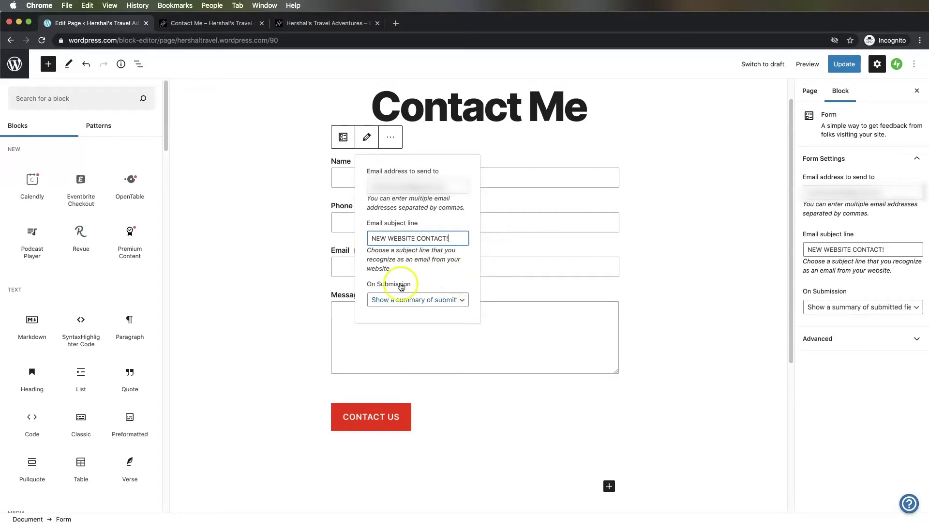
Review the On Submission options, keeping the submitted-fields summary
left_click(371, 288)
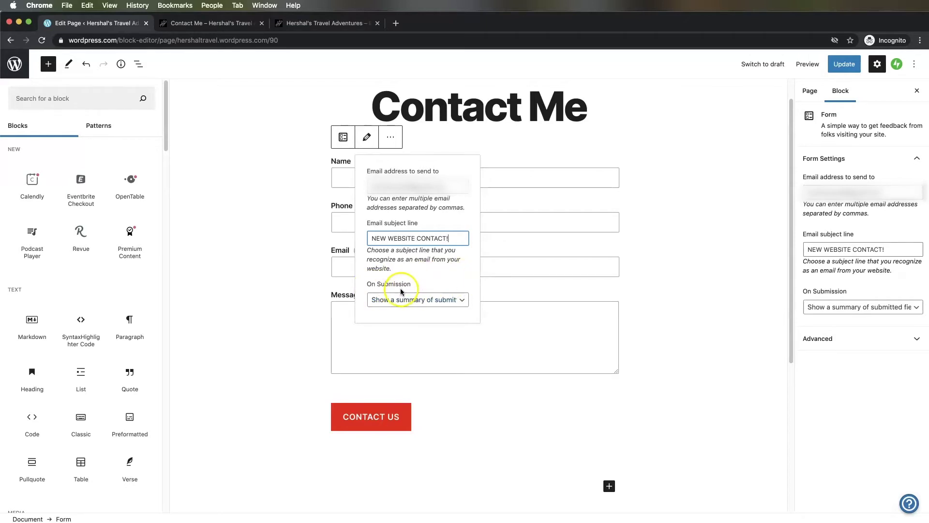
left_click(411, 300)
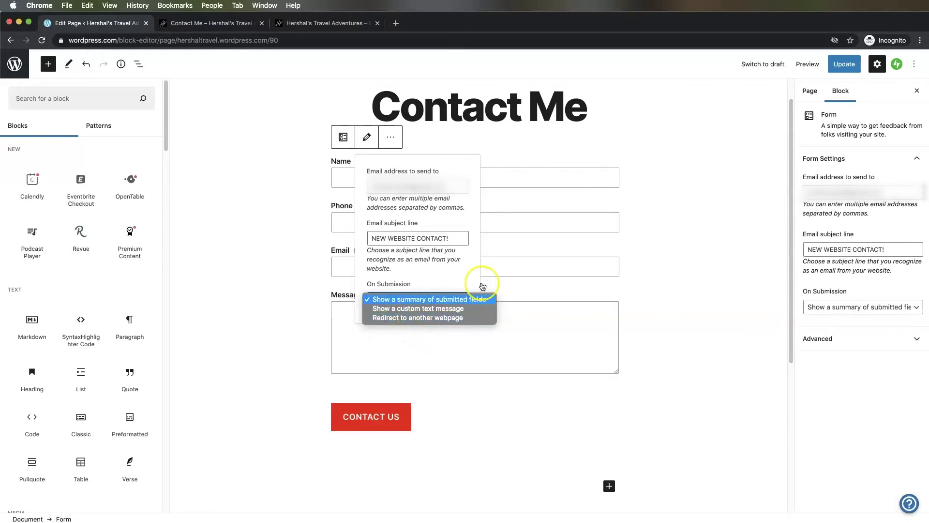
left_click(434, 274)
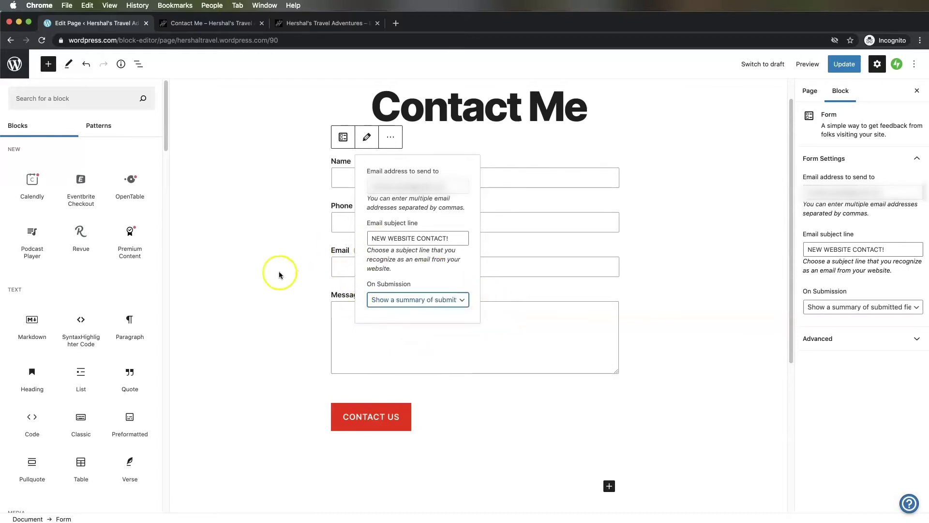
left_click(693, 187)
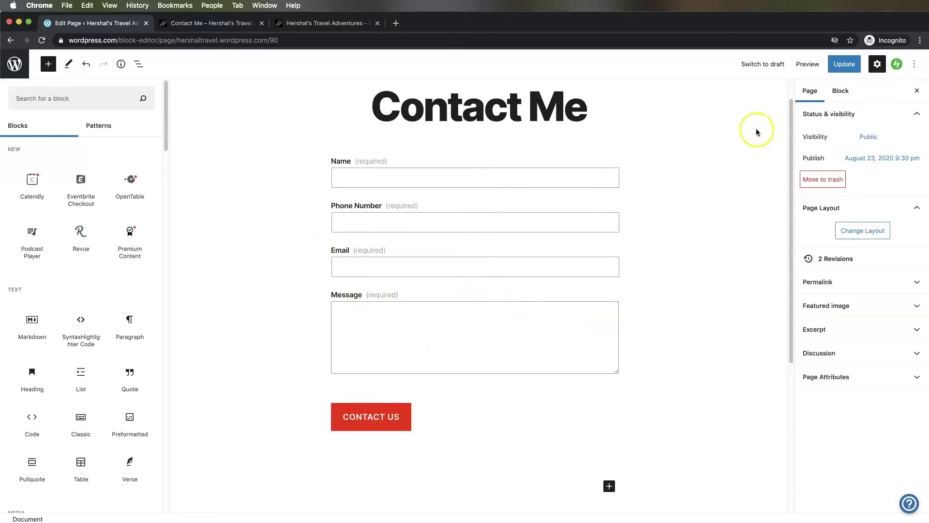
Save the Contact Me changes and start a new blank page
left_click(844, 64)
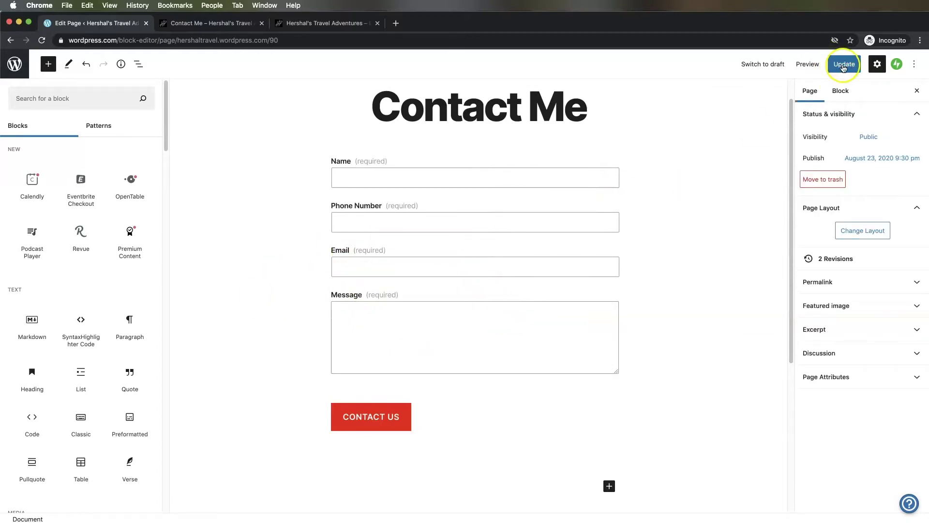
left_click(14, 72)
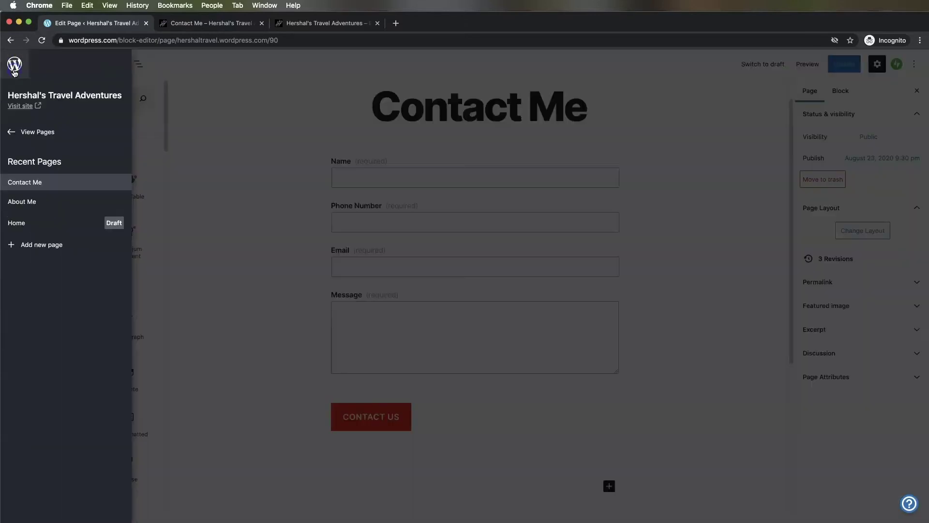
left_click(49, 248)
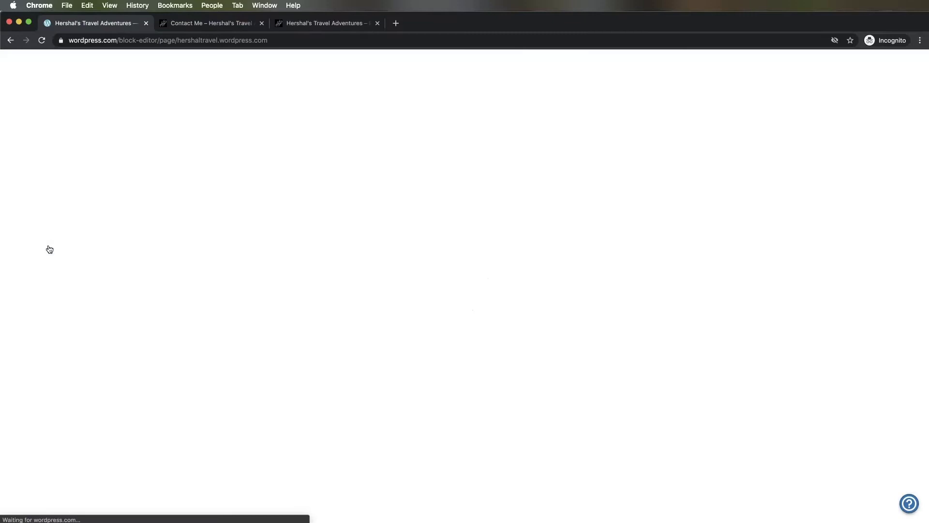
left_click(879, 64)
Title the new page 'Thank You for Getting in Touch!' and begin its first paragraph
left_click(367, 122)
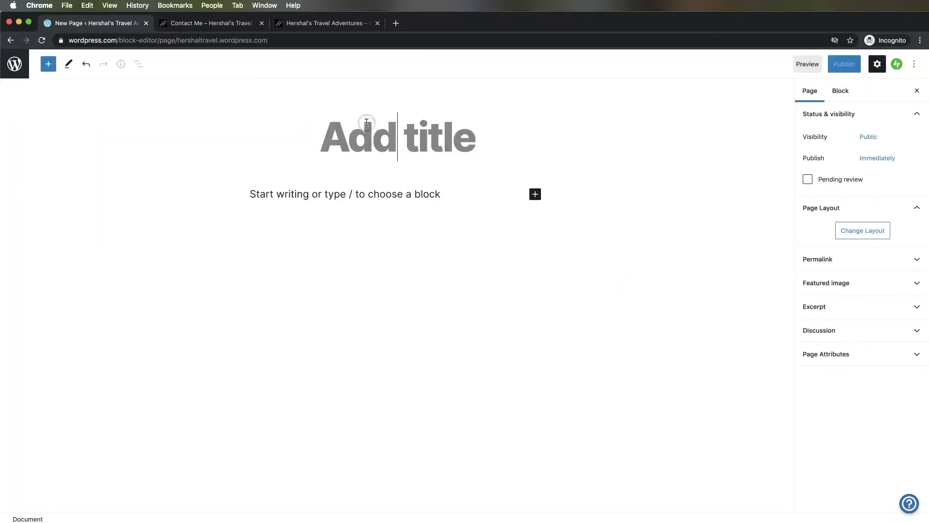
type("Thank Your fo")
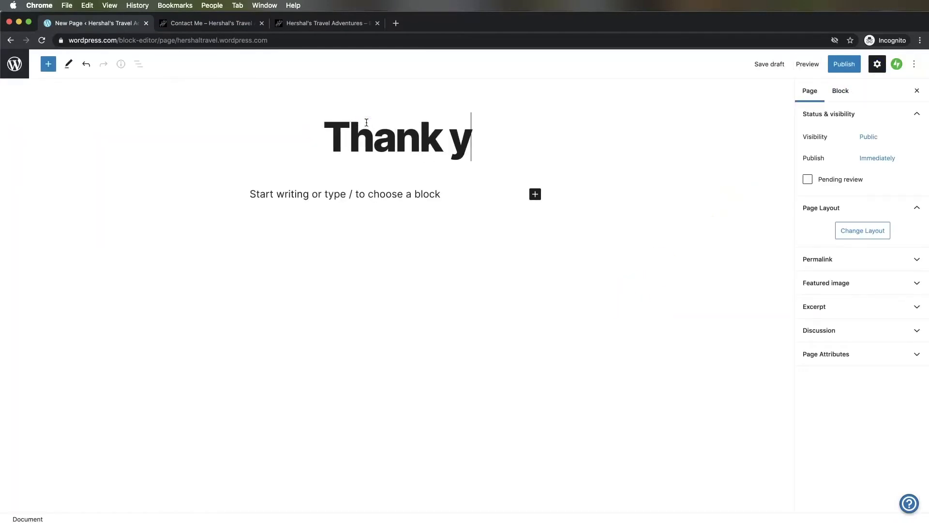
key("BackSpace")
key("BackSpace")
key("BackSpace")
key("BackSpace")
type("for ")
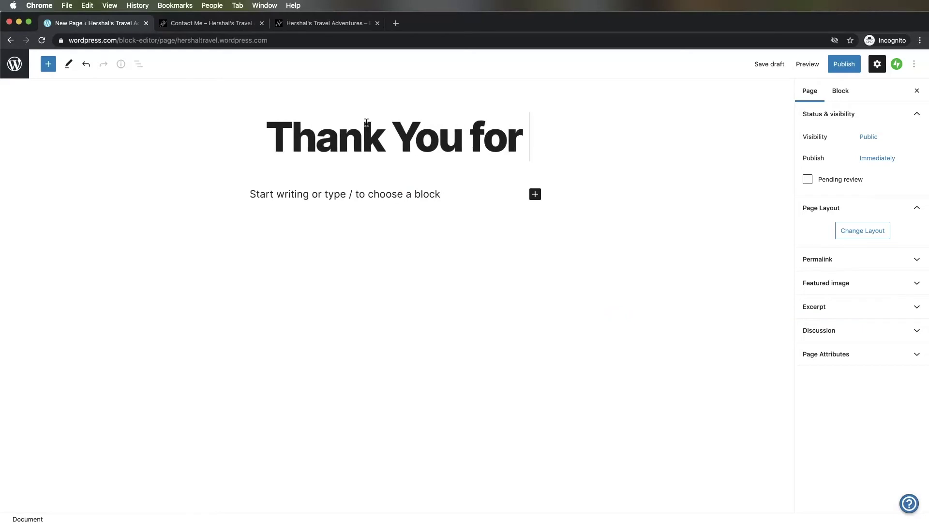
type("Getting in Touch!")
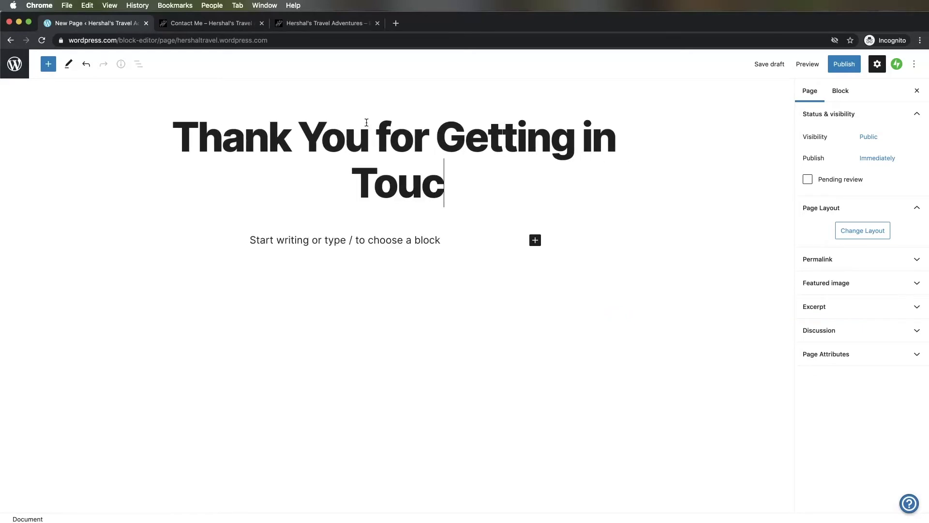
left_click(426, 242)
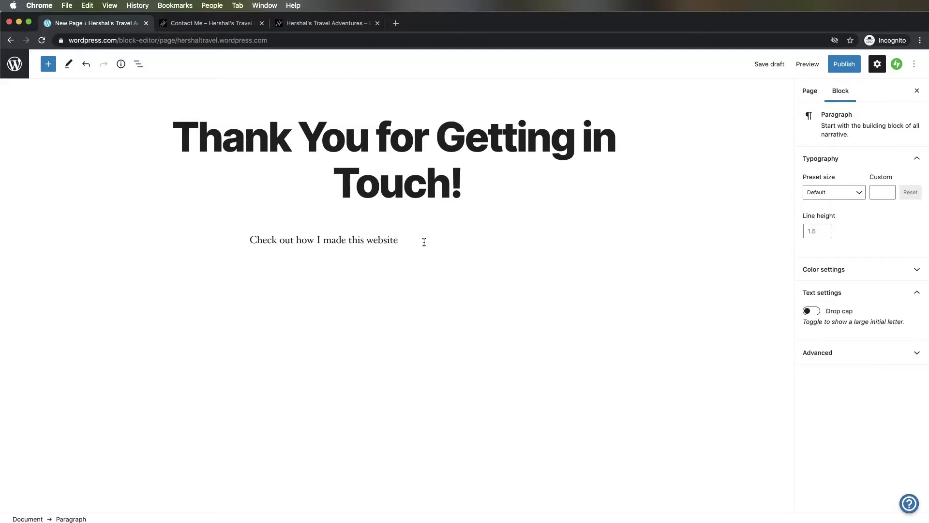
Turn the line 'Check out how I made this website!' into a heading
type("!")
triple_click(424, 242)
left_click(259, 214)
left_click(293, 297)
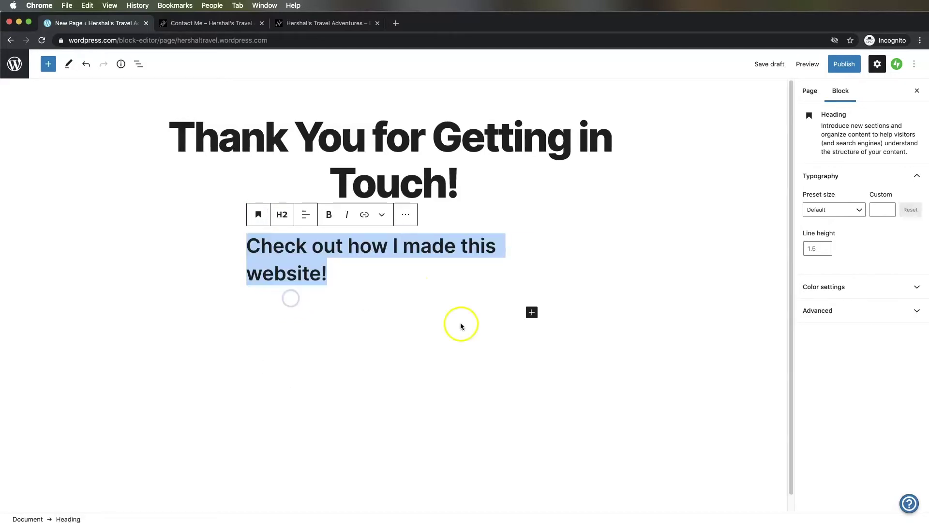
Insert a YouTube embed block below the heading
left_click(533, 312)
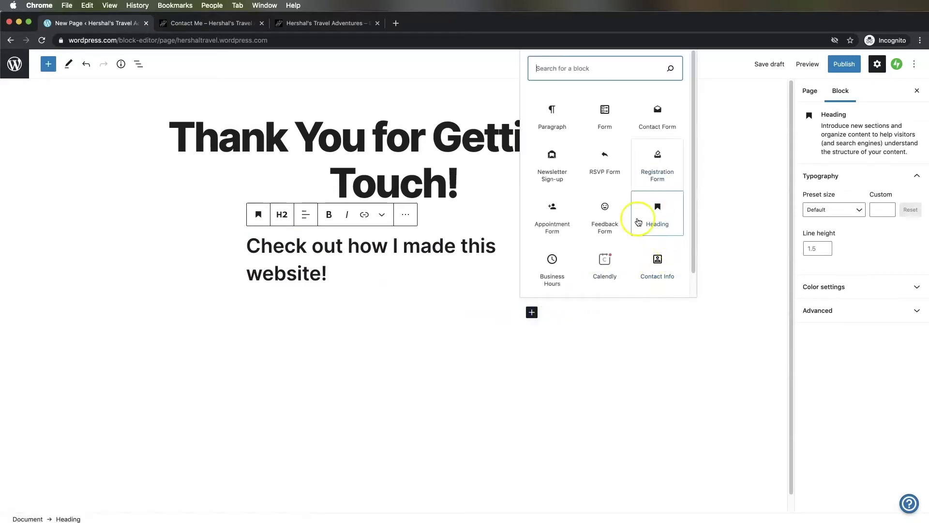
scroll(639, 221, "down", 1)
left_click(587, 74)
type("vi")
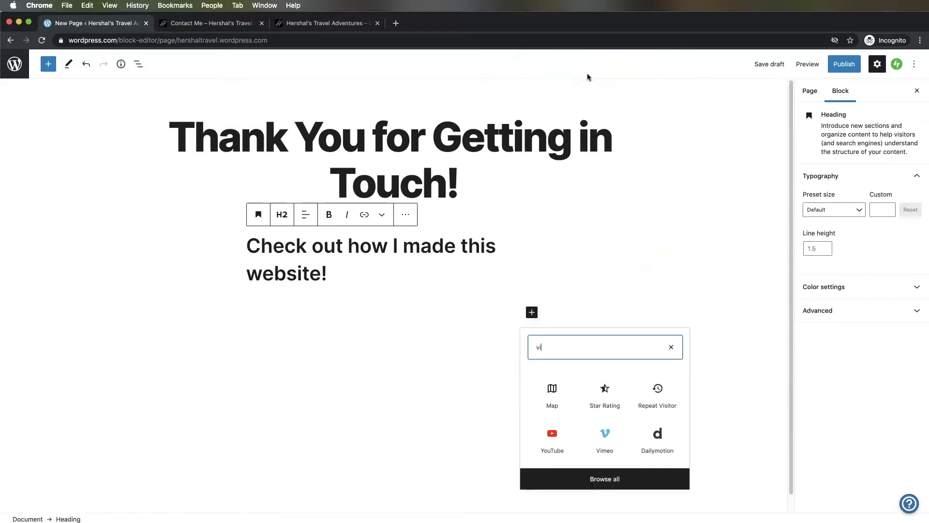
type("deo")
left_click(553, 436)
Embed the free WordPress blog tutorial video and set it to wide width
key("super+grave")
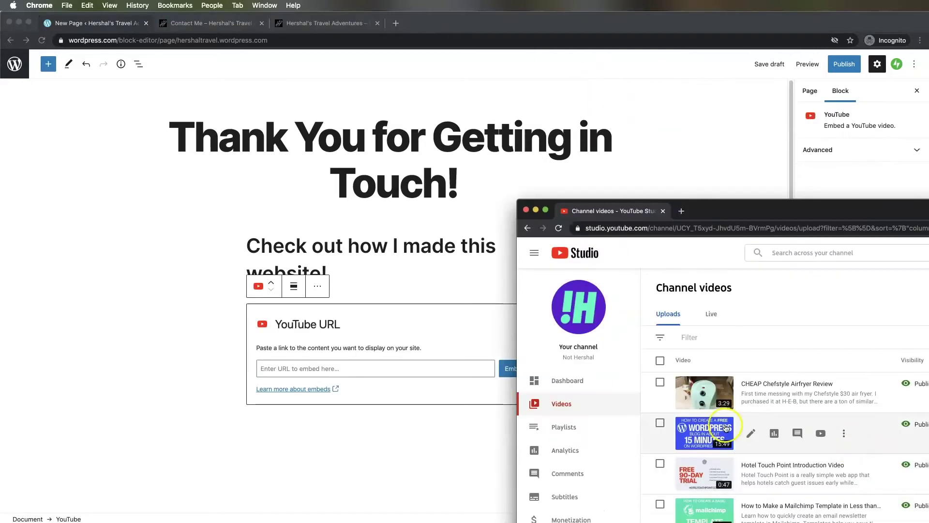
left_click(844, 433)
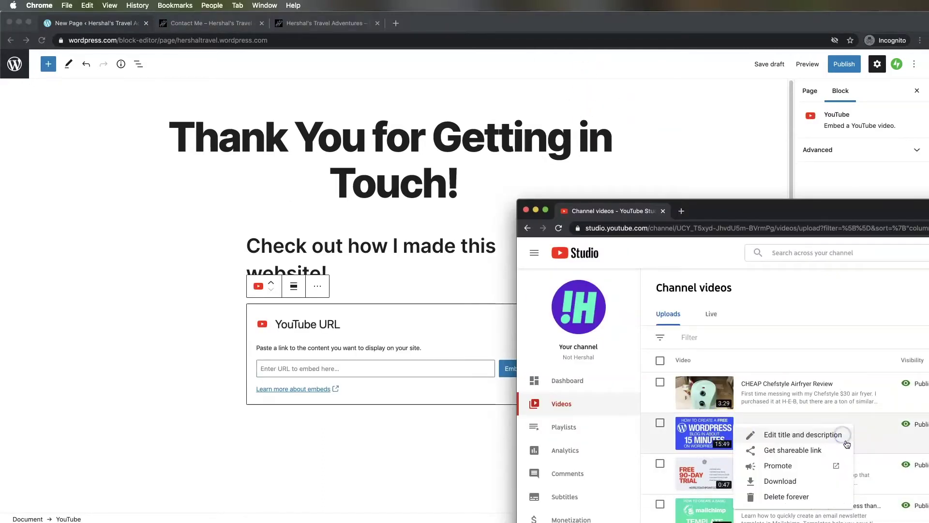
left_click(797, 451)
left_click(332, 373)
type("https://youtu.be/vBcsj3LNtxM")
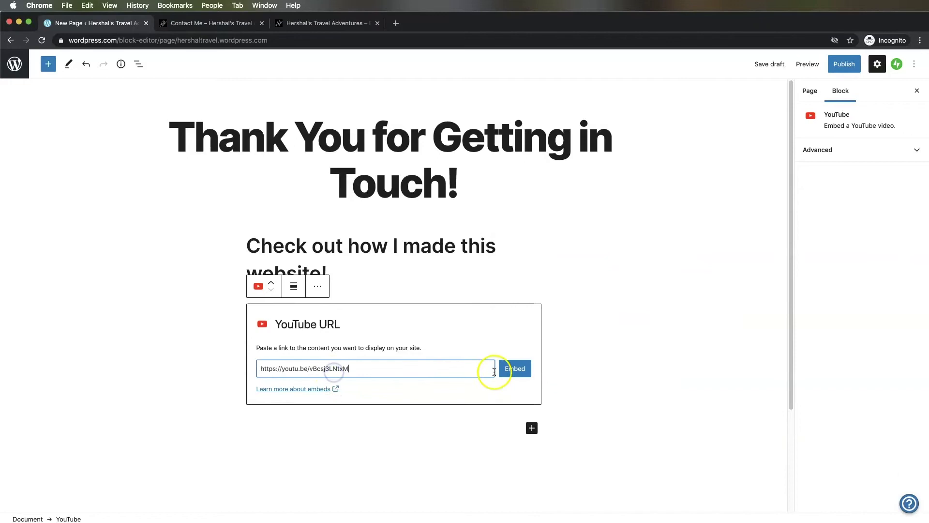
left_click(508, 369)
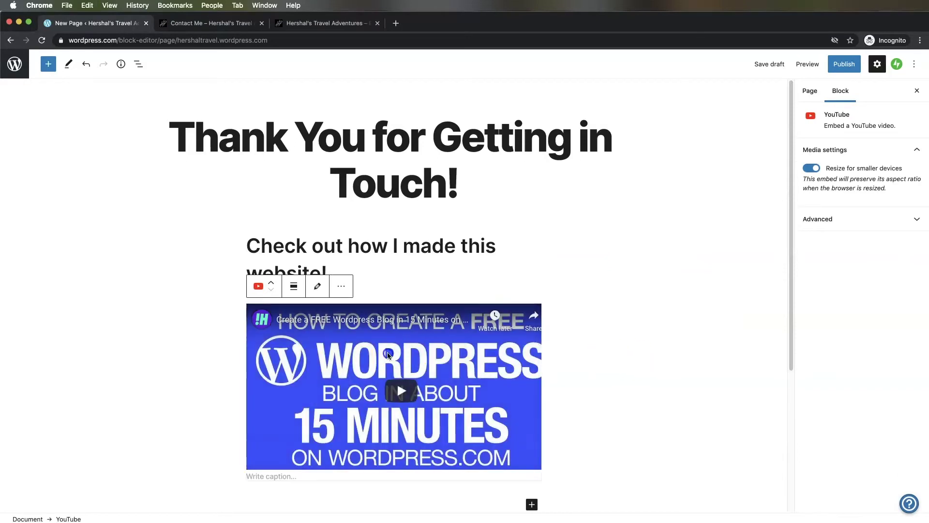
left_click(294, 286)
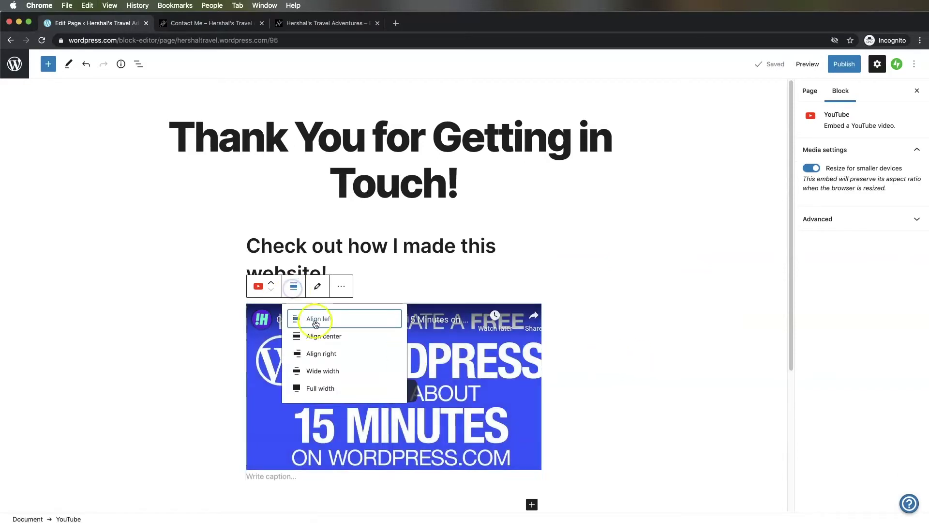
left_click(321, 371)
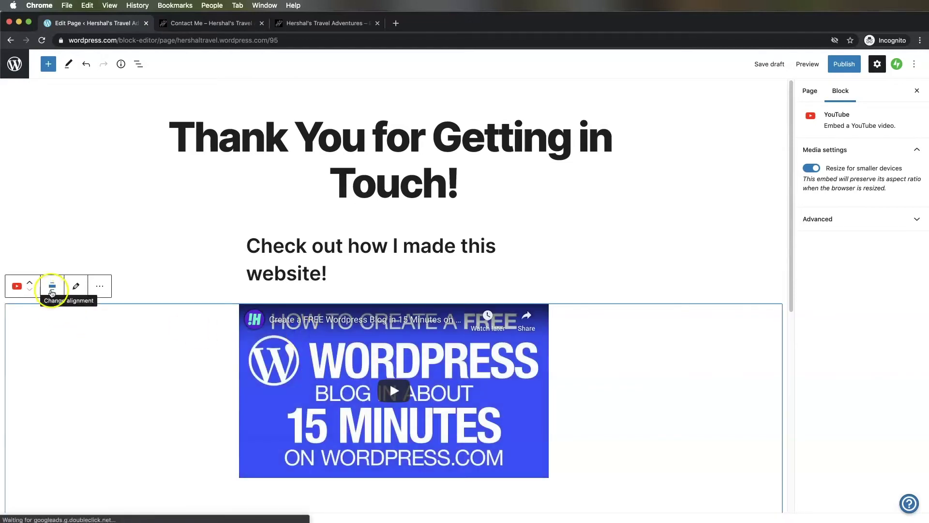
Publish the Thank You for Getting in Touch! page and centre its heading
left_click(842, 65)
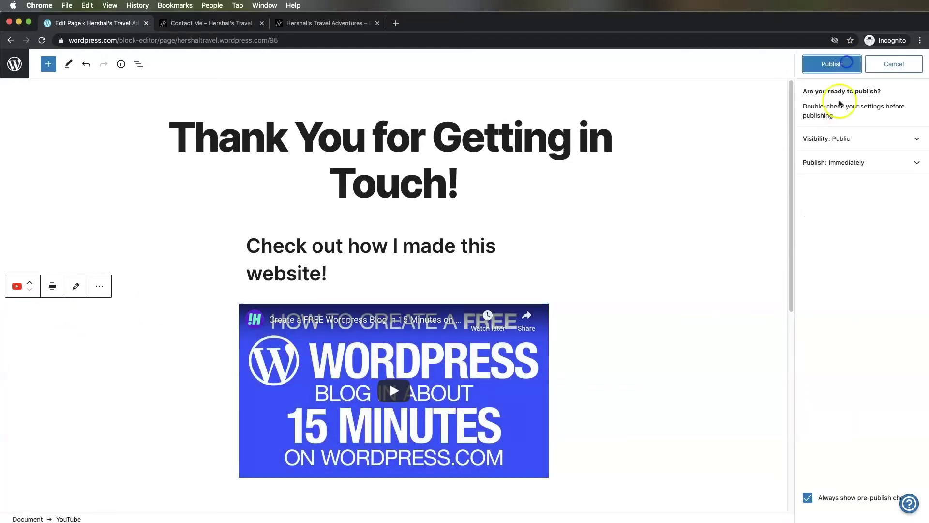
left_click(831, 70)
left_click(369, 220)
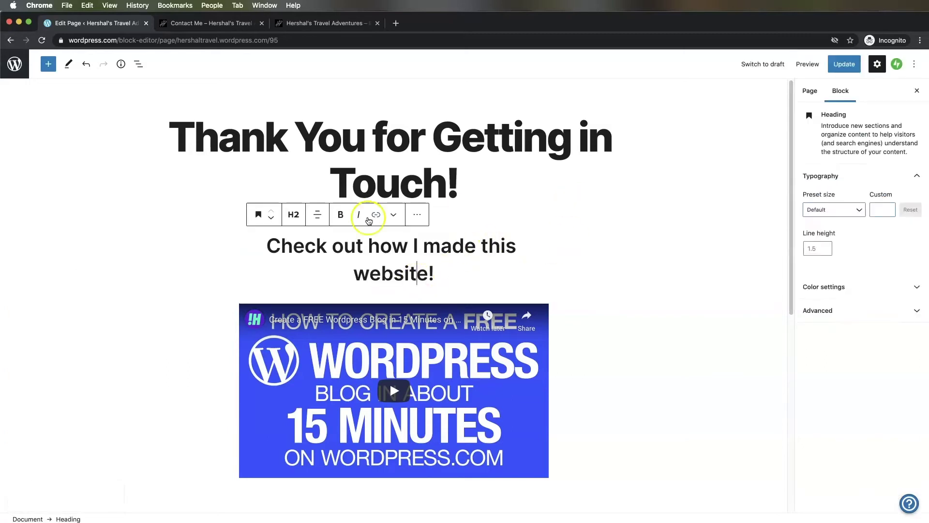
left_click(464, 249)
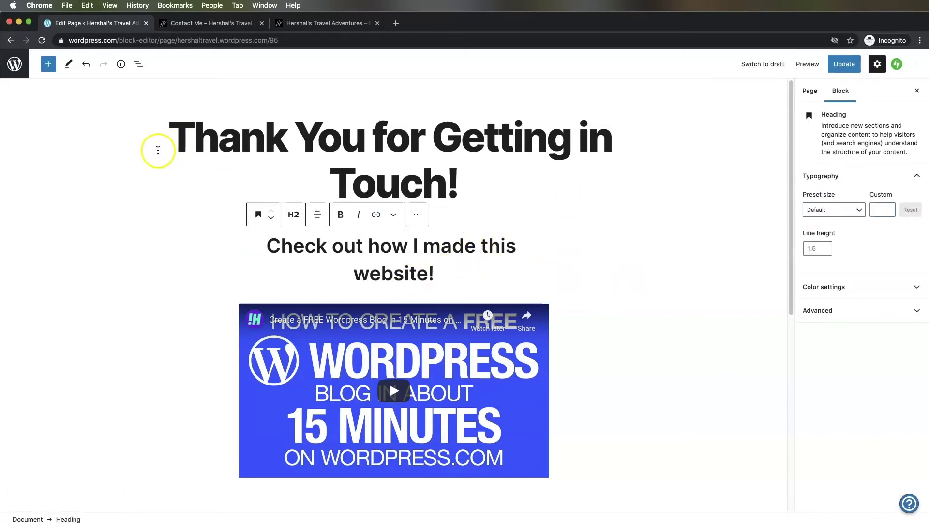
Stay on the page at the Leave site prompt and save the heading update with Cmd+S
left_click(158, 150)
left_click(8, 63)
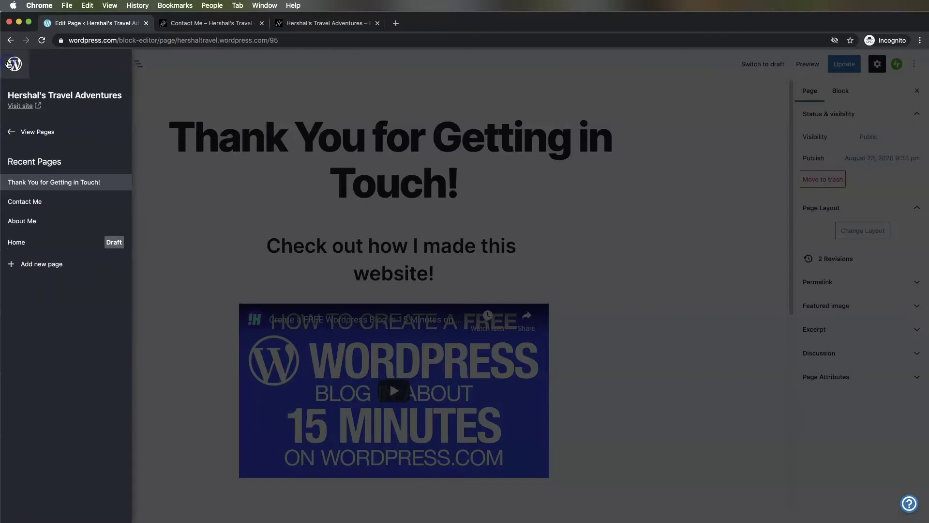
left_click(19, 202)
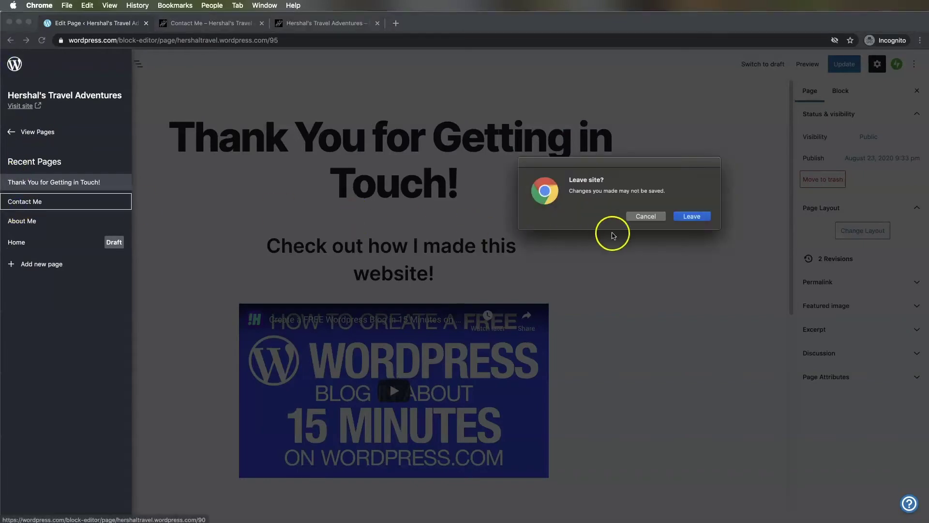
left_click(645, 216)
left_click(741, 203)
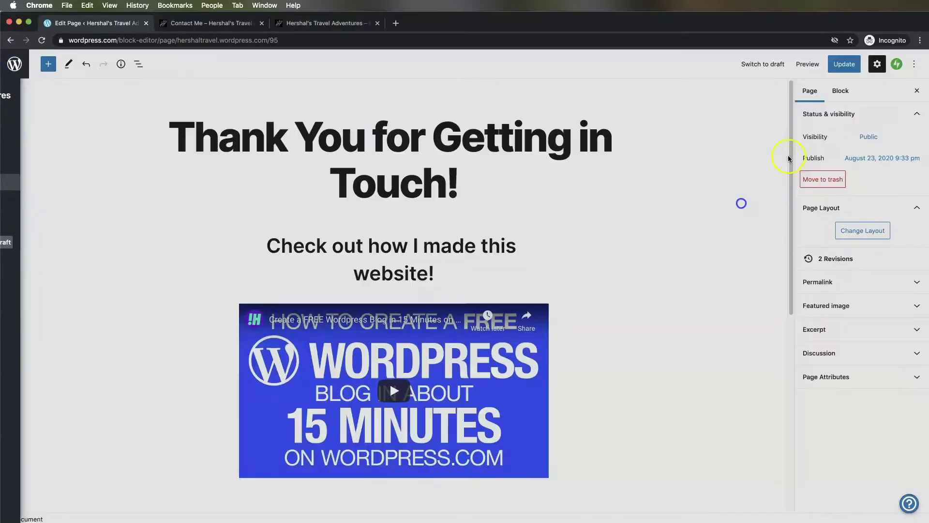
key("super+s")
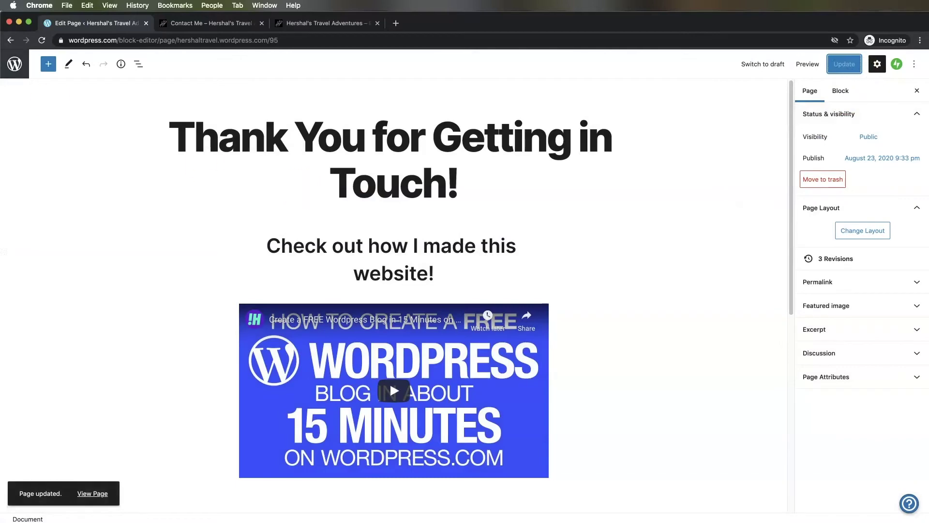
left_click(15, 64)
Open the Contact Me page and select its whole contact form block
left_click(29, 203)
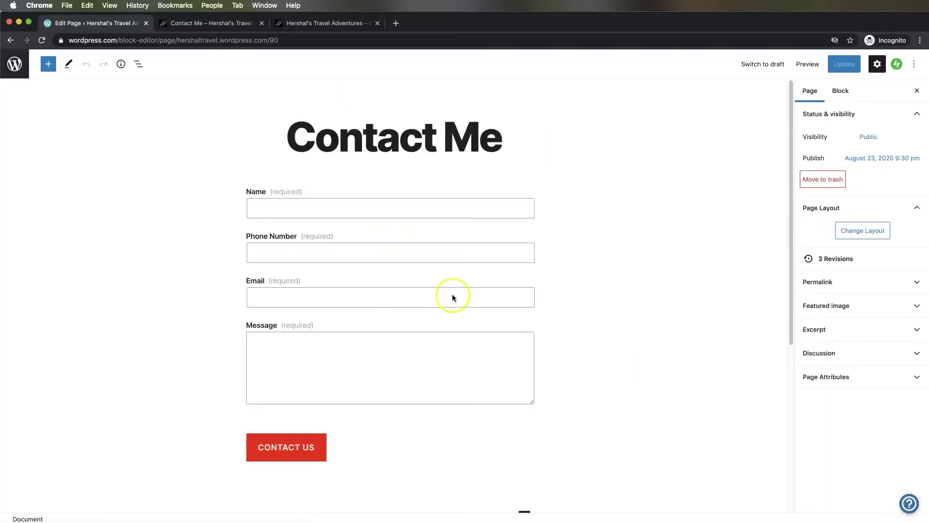
left_click(472, 185)
mouse_move(257, 169)
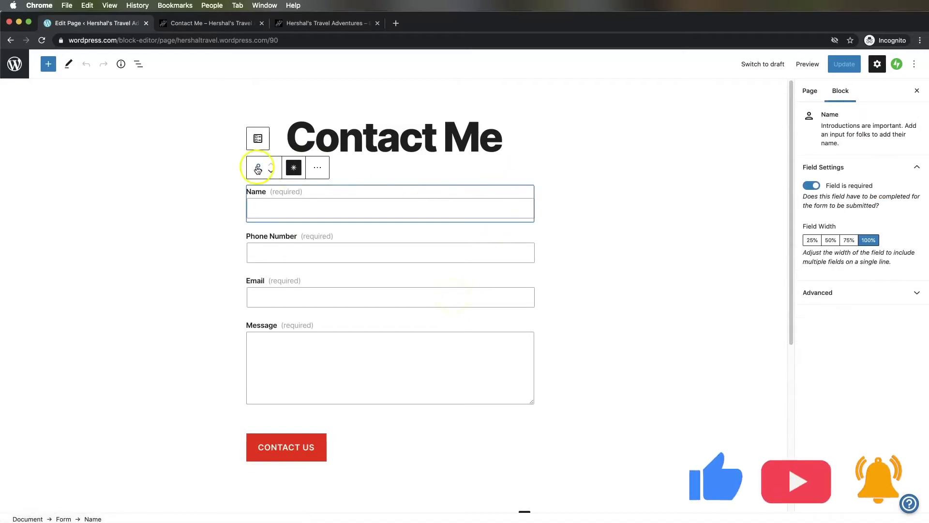
left_click(257, 137)
left_click(283, 137)
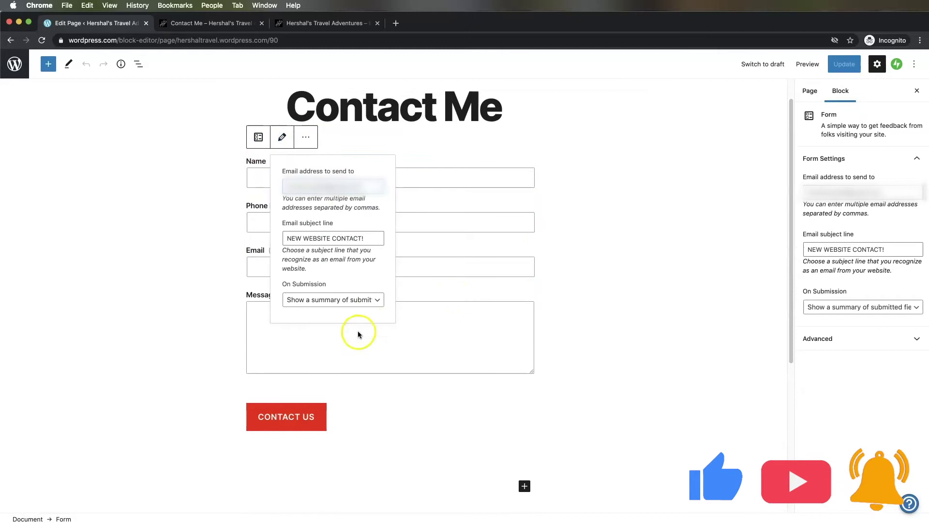
Redirect form submissions to the Thank You for Getting in Touch! page and update
left_click(346, 301)
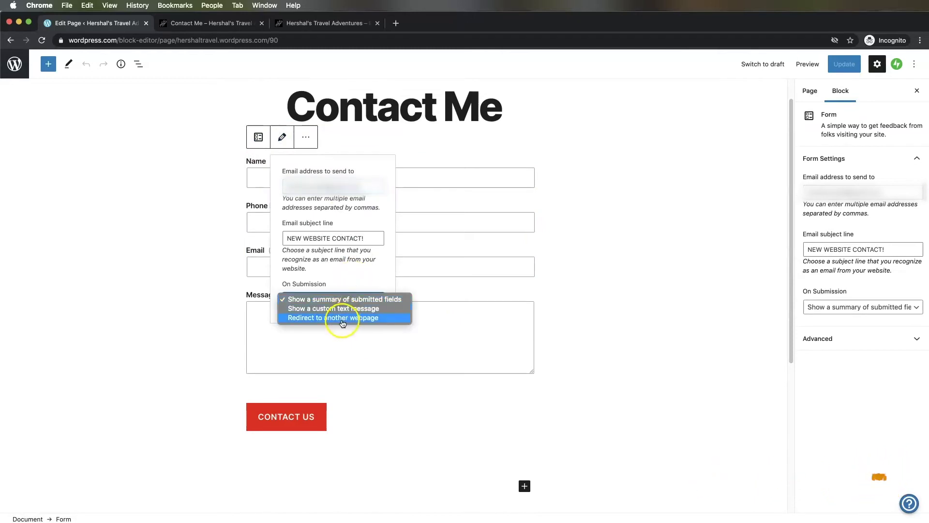
left_click(342, 318)
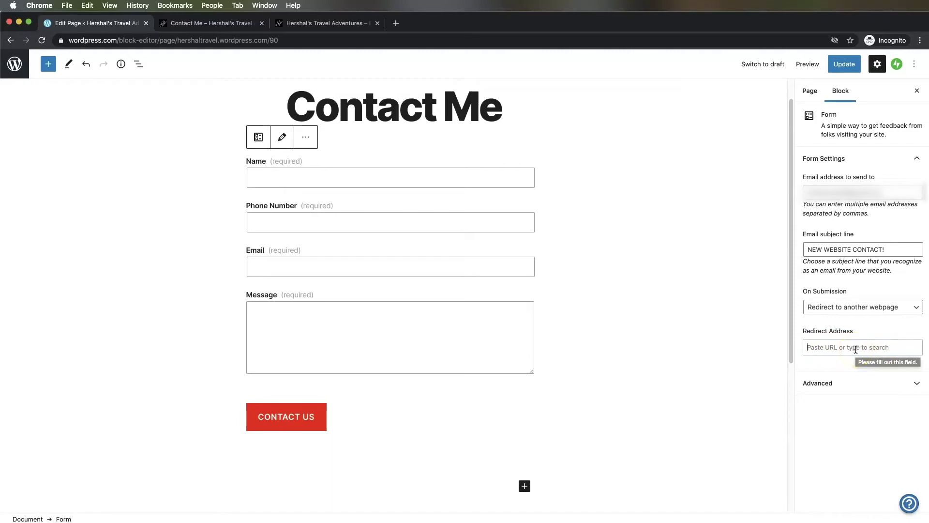
type("Getting")
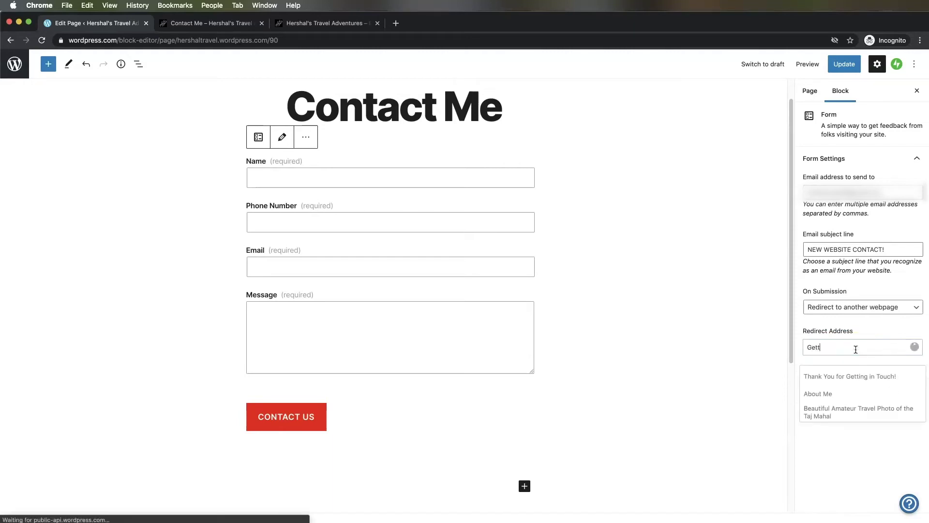
left_click(836, 377)
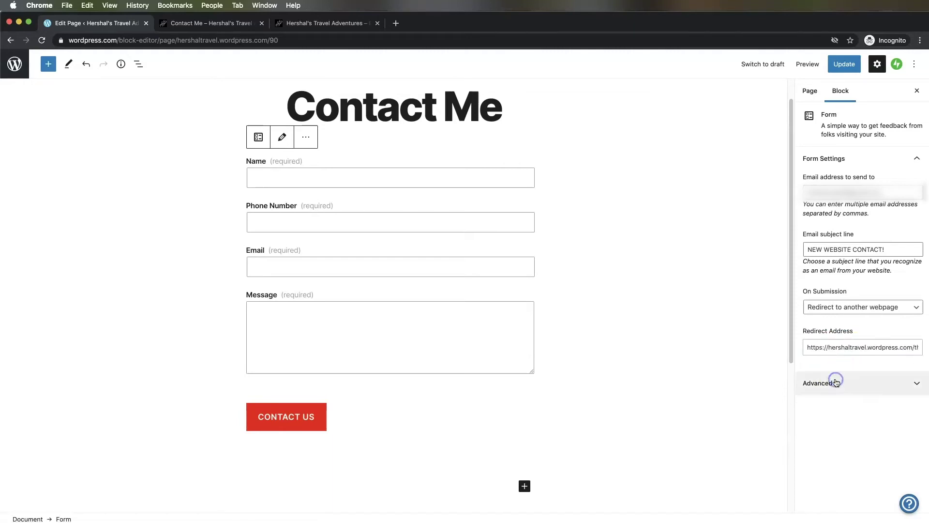
triple_click(823, 346)
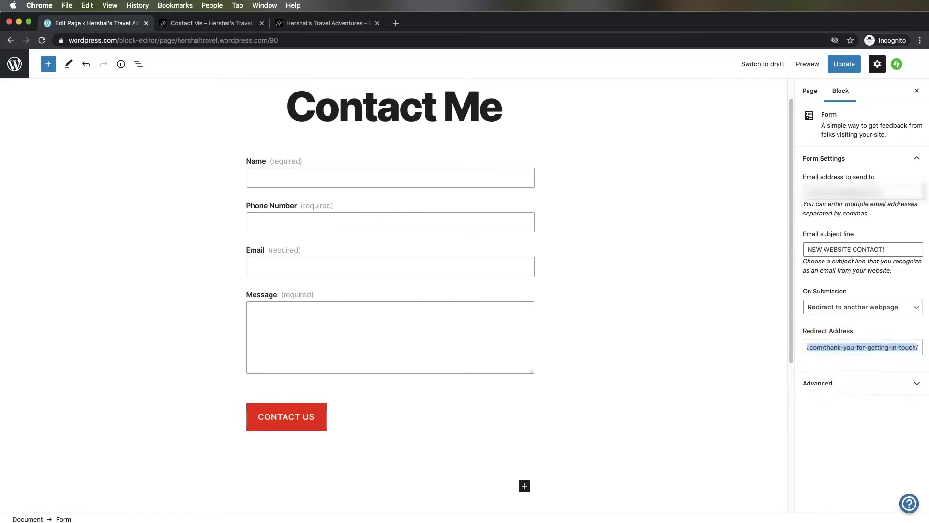
left_click(897, 348)
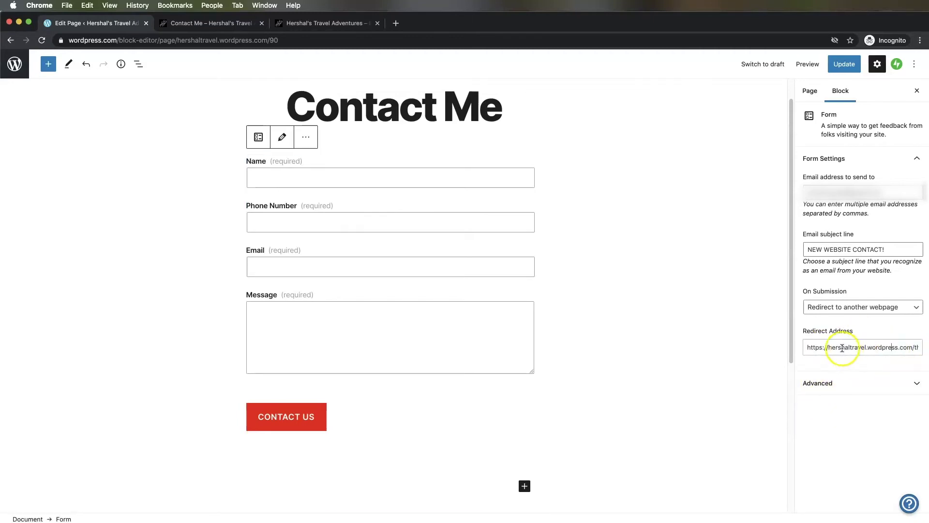
left_click(844, 64)
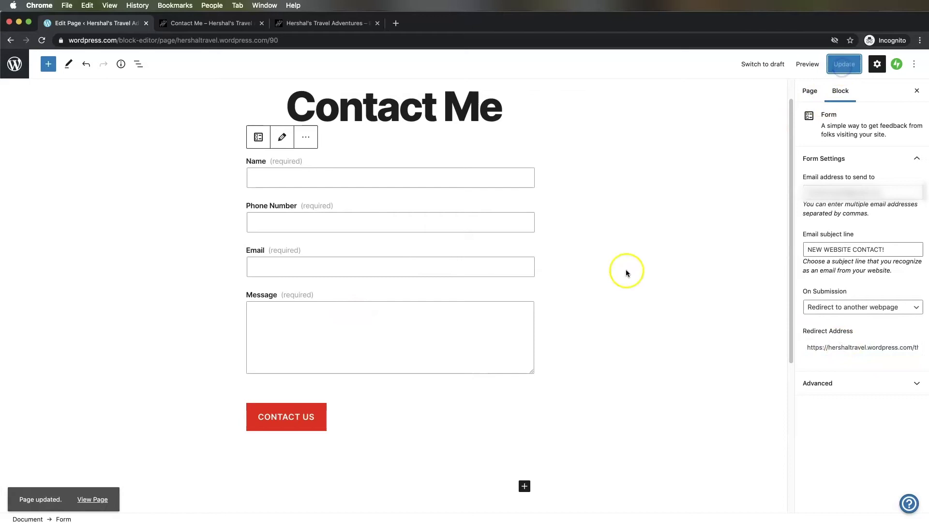
Submit a test message 'Hey!' through the live Contact Me form
left_click(202, 23)
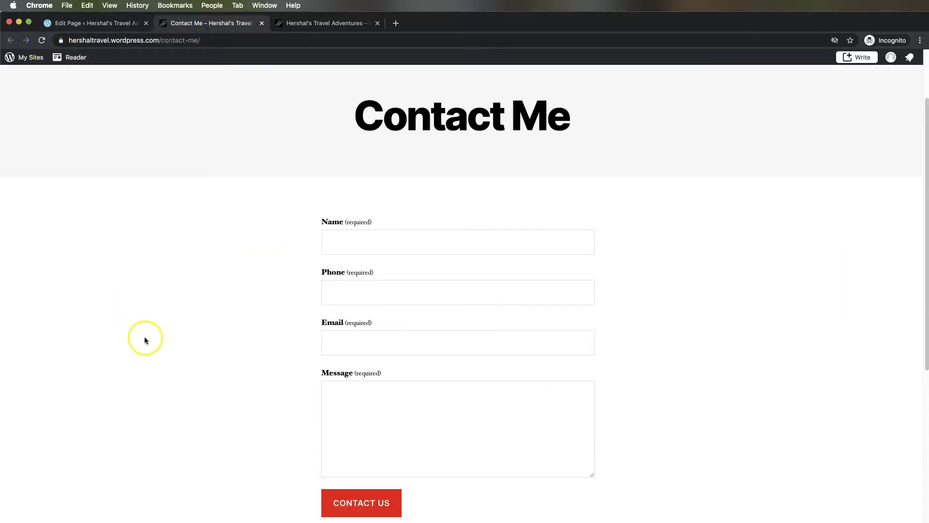
left_click(363, 232)
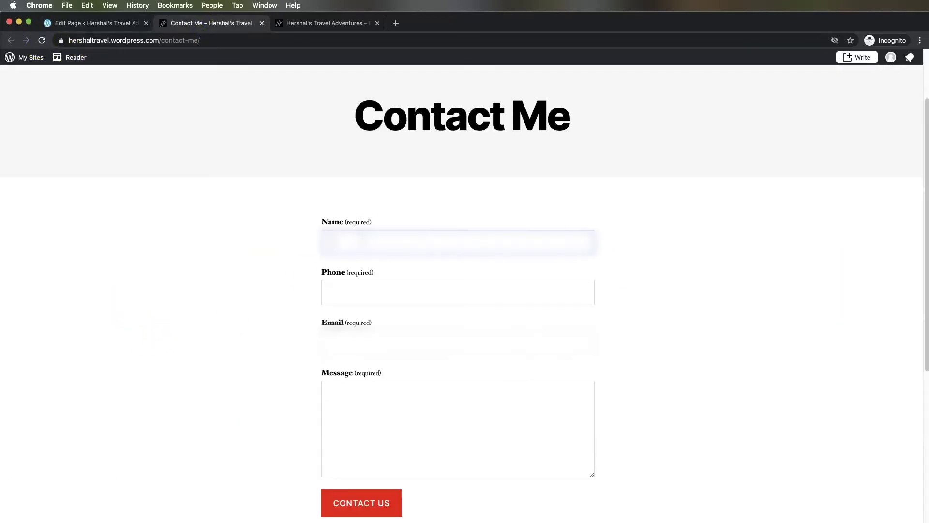
key("Tab")
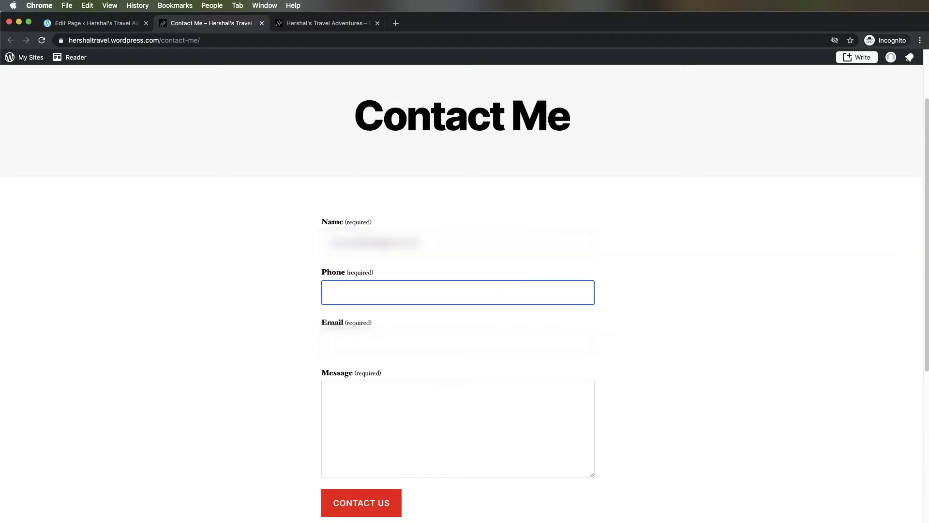
key("Tab")
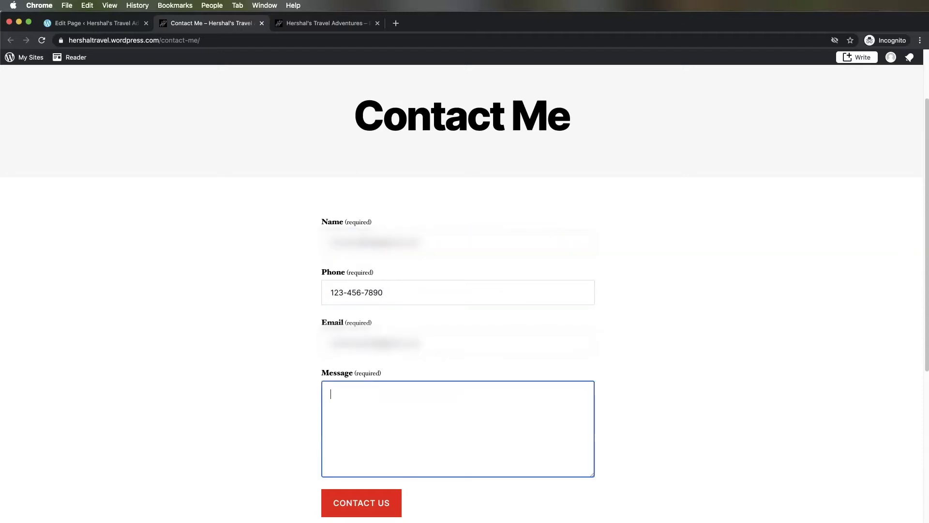
left_click(409, 400)
type("Hey!")
left_click(348, 502)
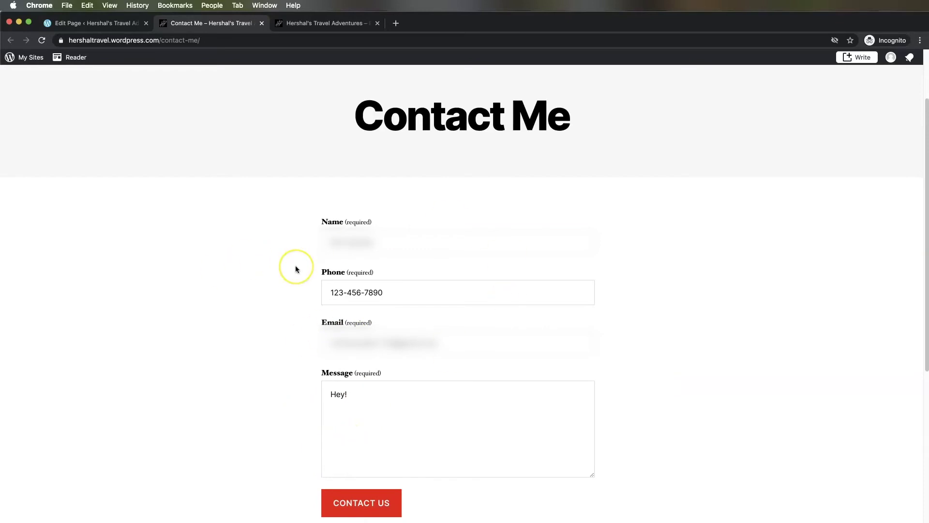
left_click(353, 501)
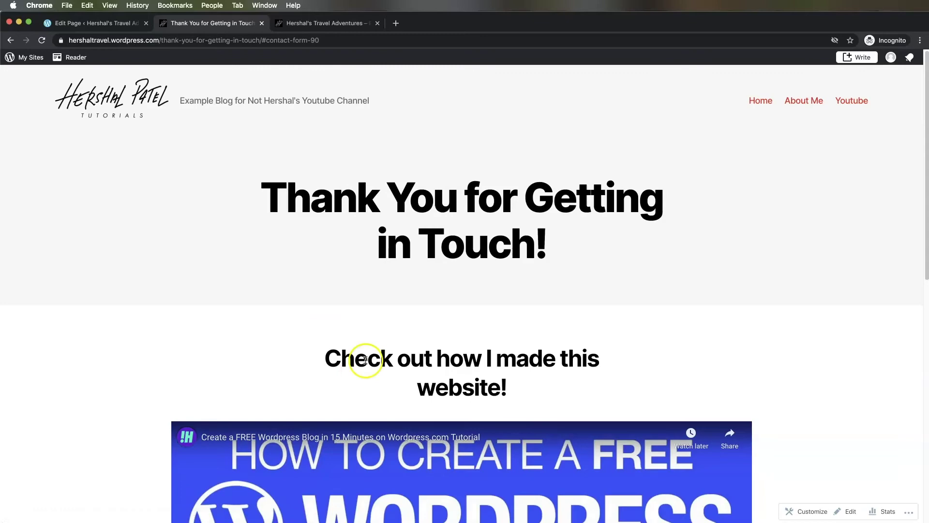
Scroll through the Thank You page the form redirected to
scroll(365, 359, "down", 6)
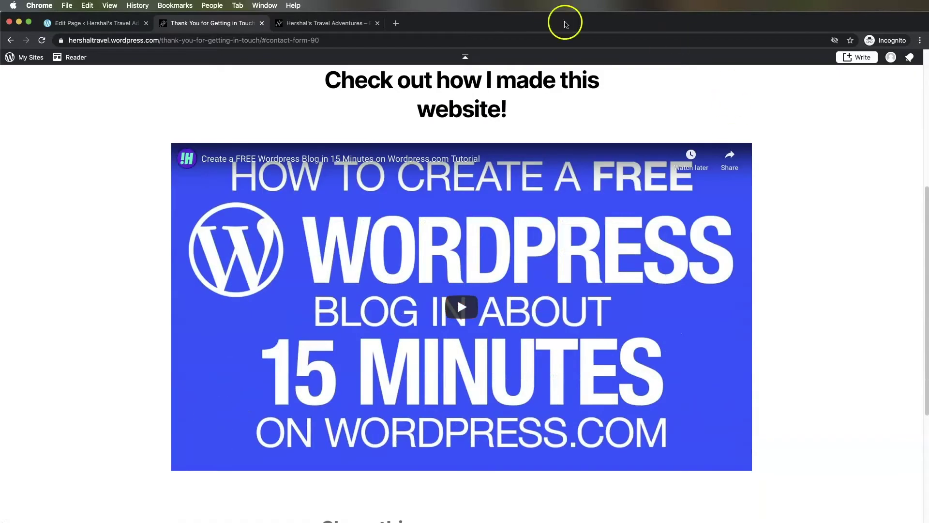
scroll(539, 244, "up", 6)
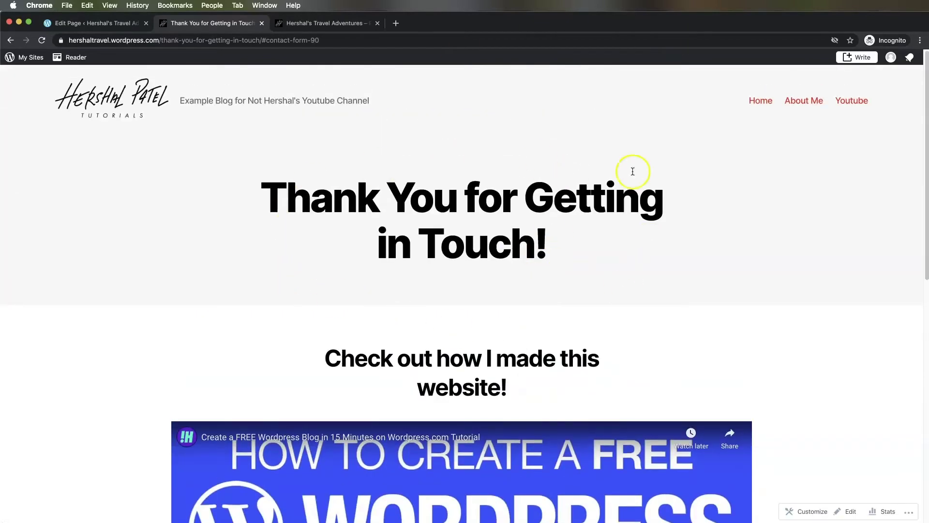
scroll(583, 353, "down", 1)
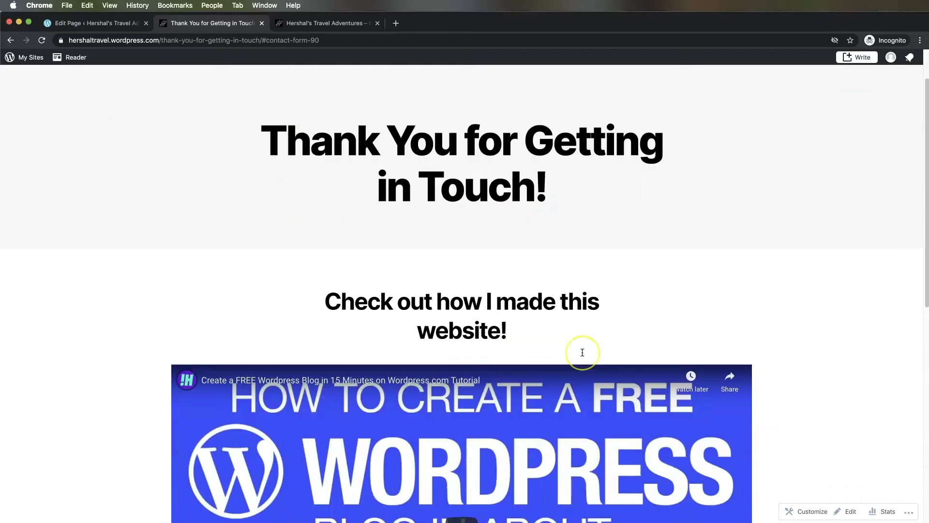
scroll(582, 353, "down", 5)
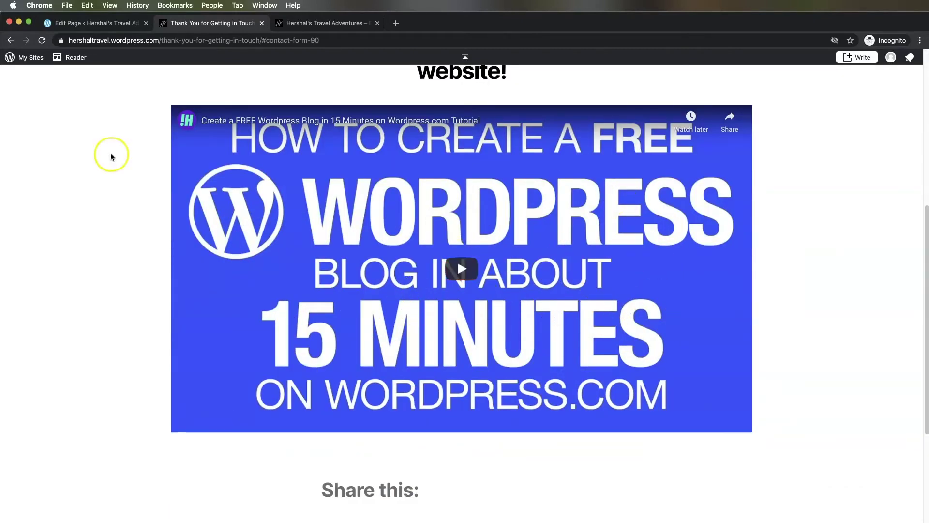
scroll(651, 334, "up", 5)
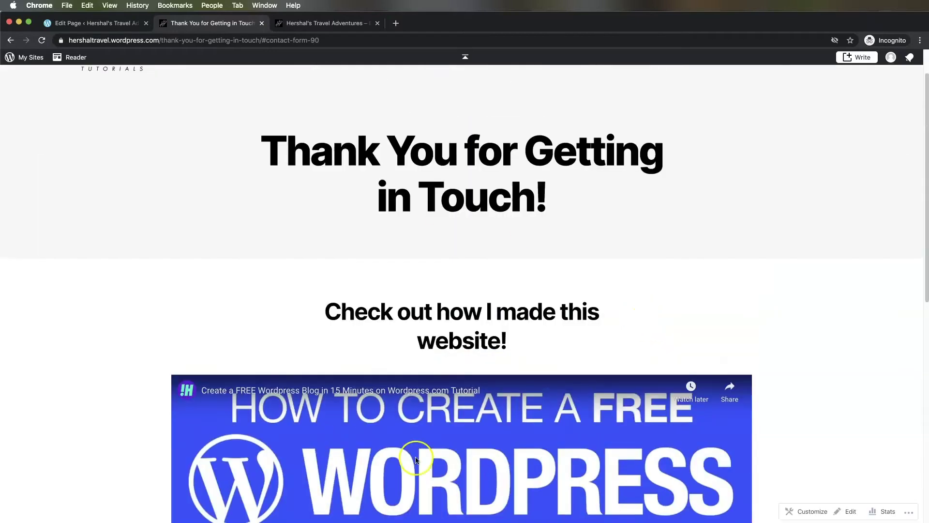
scroll(228, 134, "up", 2)
Go from the Contact Me editor to the site's Feedback entries via the Pages list
left_click(101, 25)
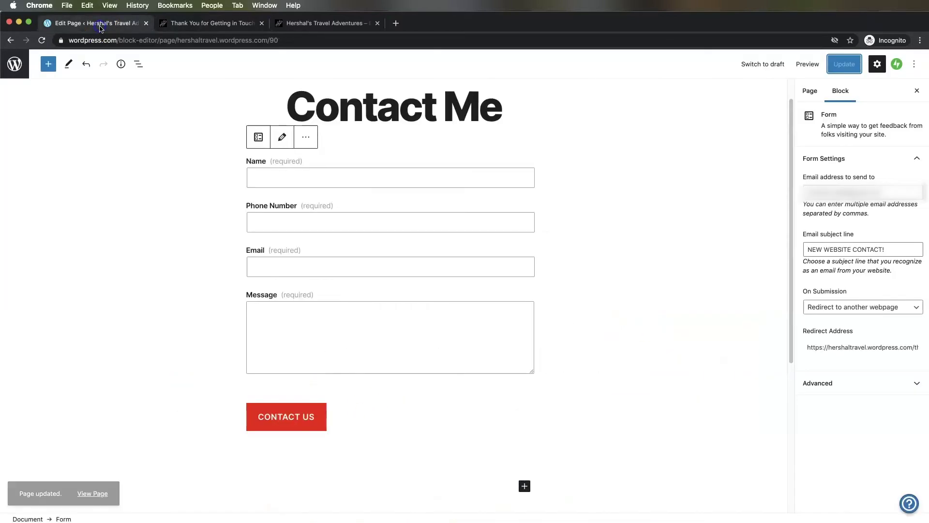
left_click(17, 74)
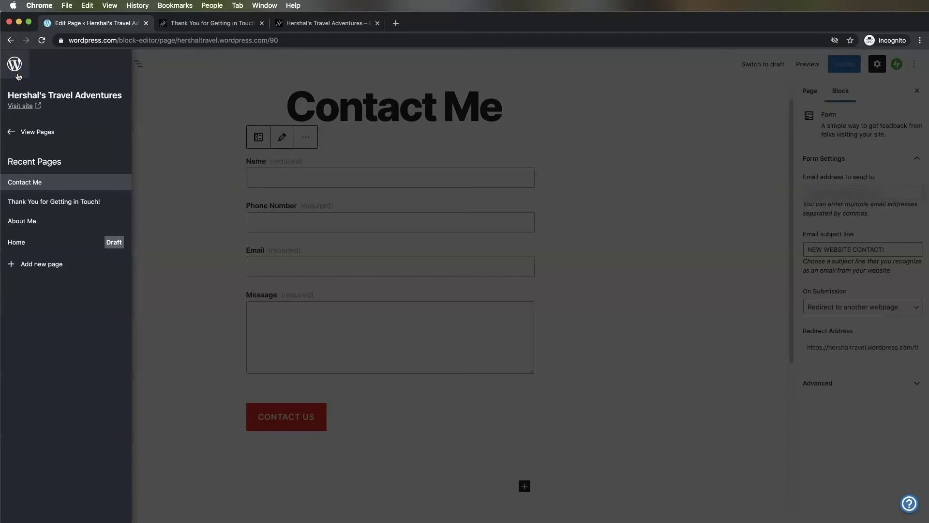
left_click(17, 131)
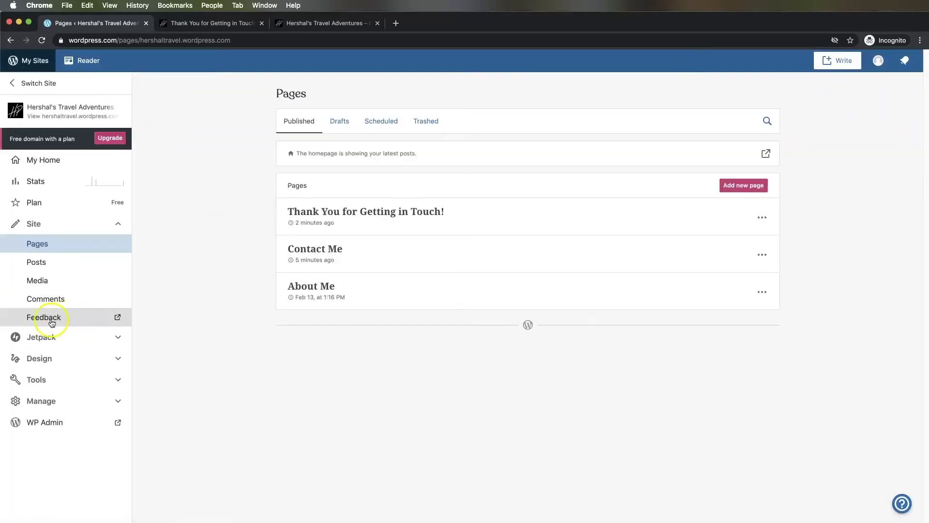
left_click(116, 227)
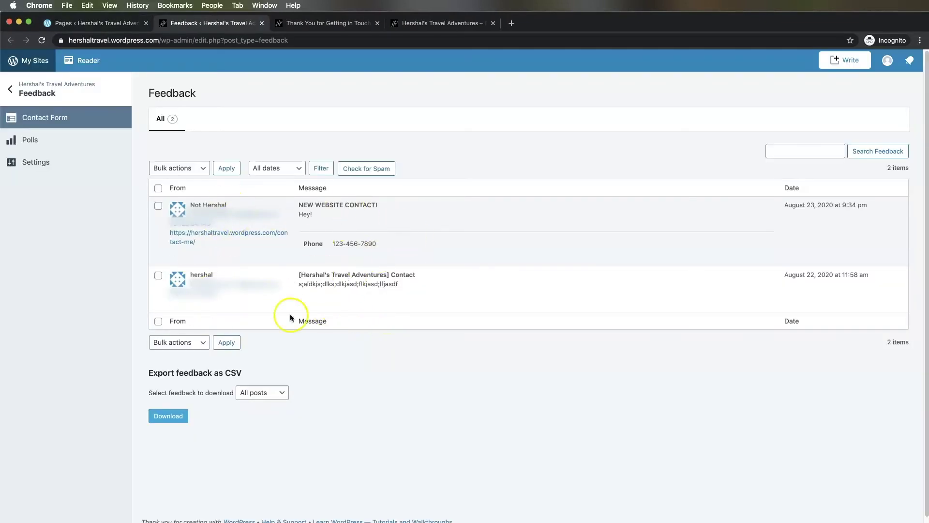
Export feedback from All posts as a CSV download
mouse_move(312, 309)
mouse_move(327, 213)
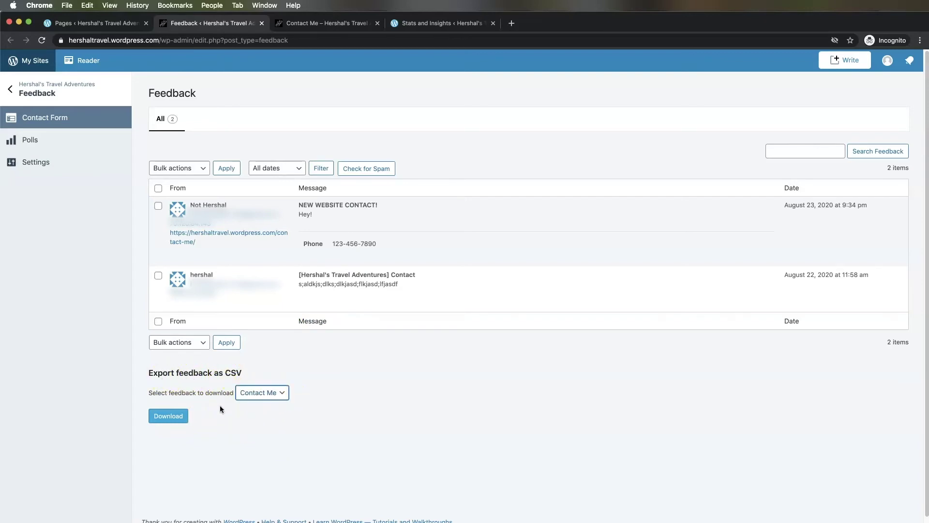
left_click(265, 393)
left_click(266, 382)
left_click(268, 401)
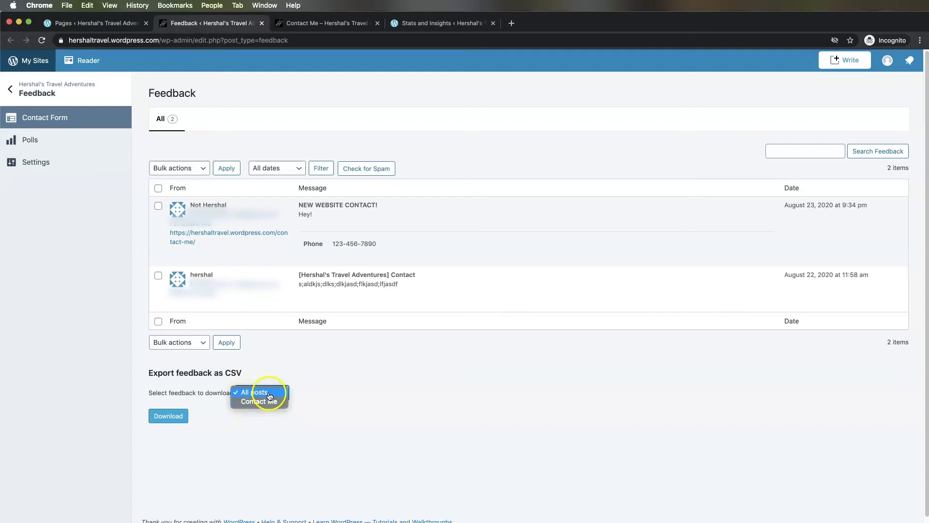
left_click(266, 395)
left_click(168, 416)
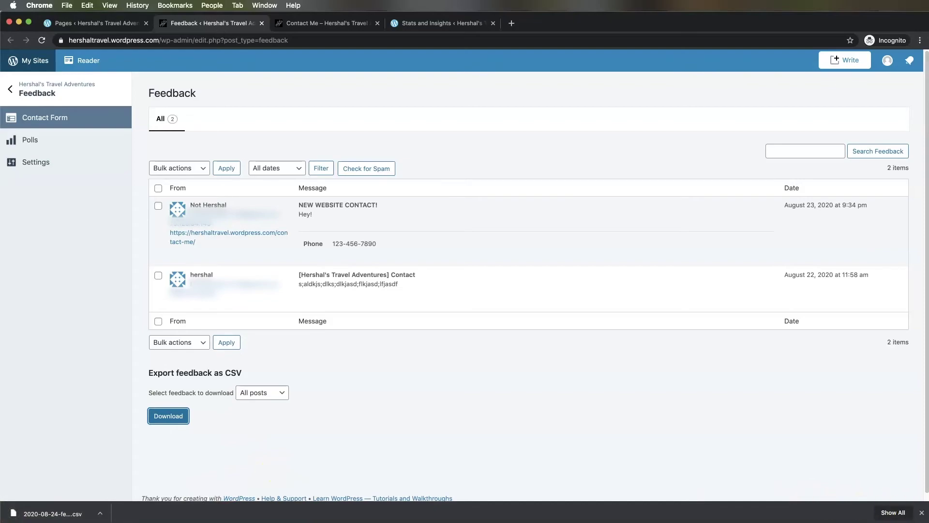
left_click(922, 513)
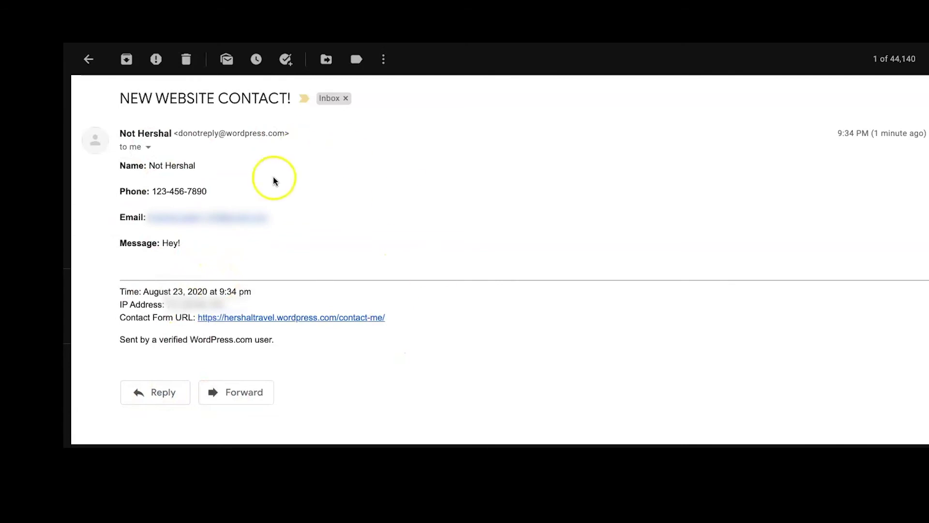
Reply to the sender of the NEW WEBSITE CONTACT! notification in Gmail
left_click(153, 399)
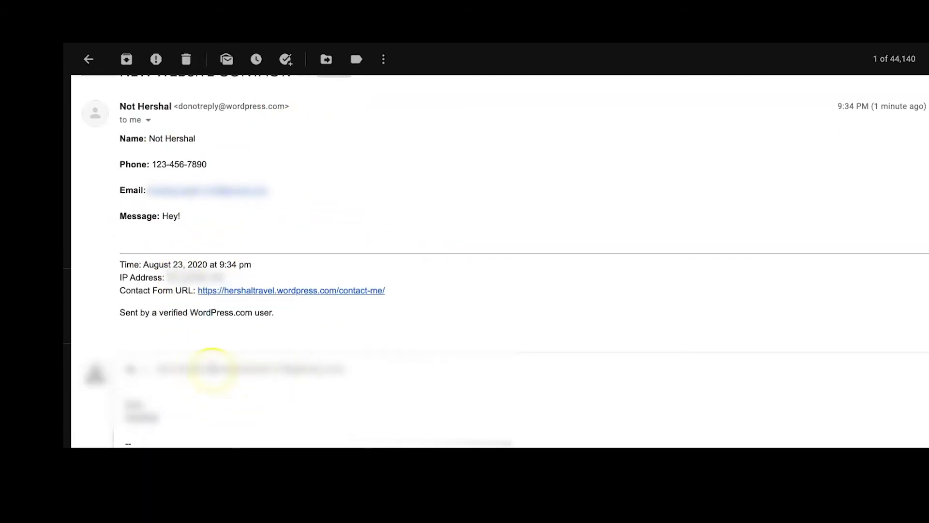
mouse_move(284, 369)
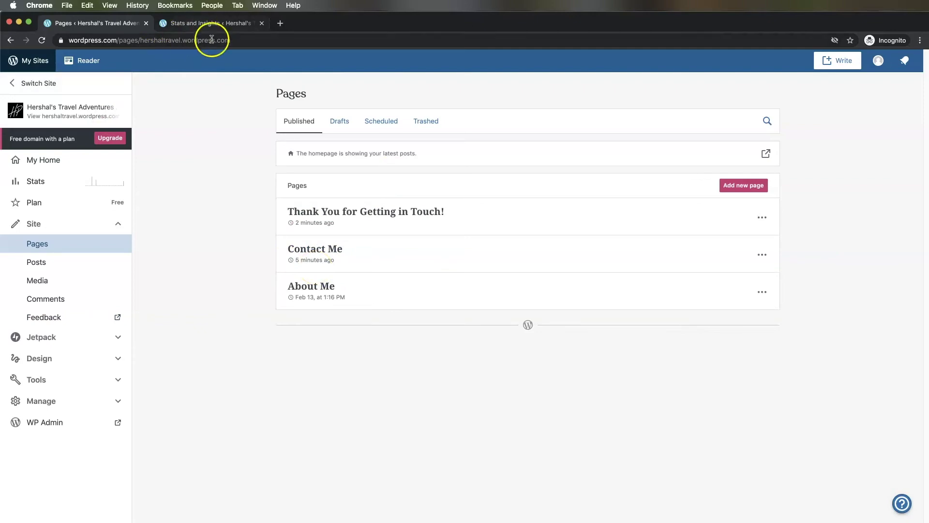
View the live site in a new tab, then open the Primary menu in the Customizer
left_click(58, 111, "super")
left_click(196, 25)
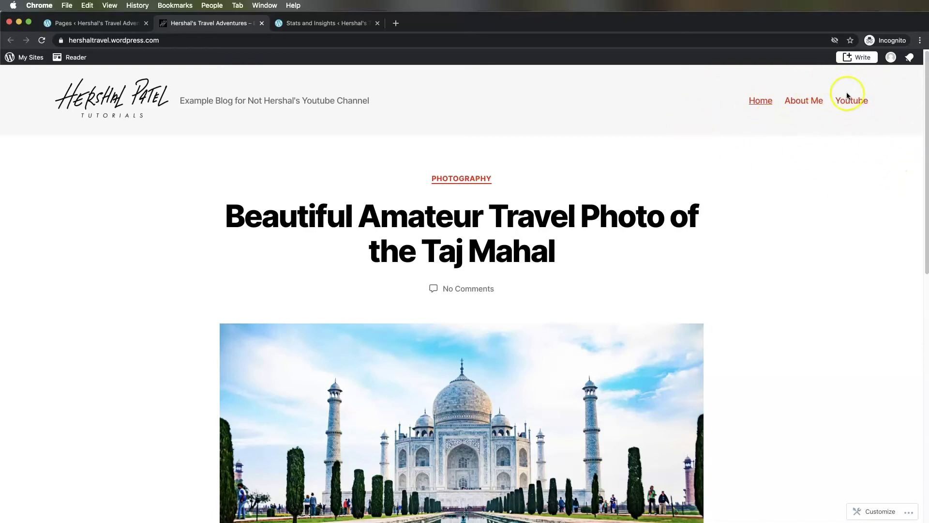
left_click(81, 25)
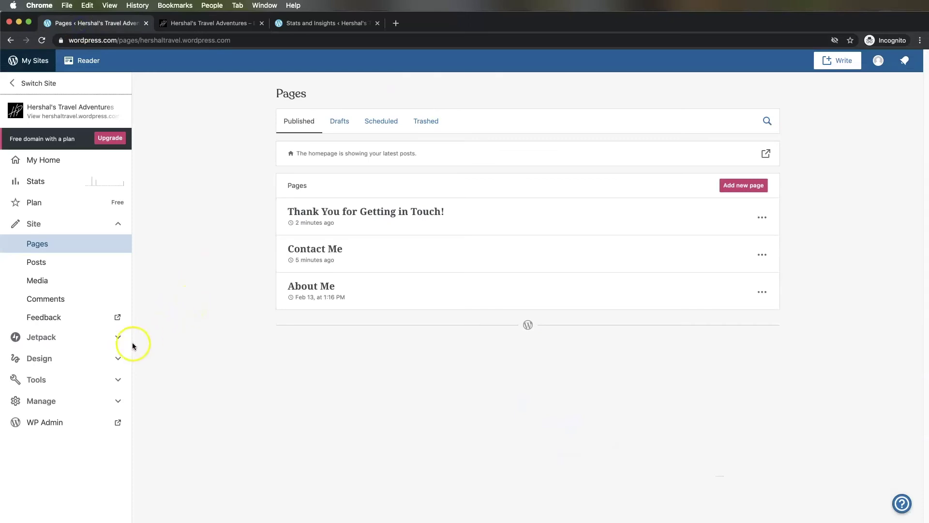
left_click(67, 358)
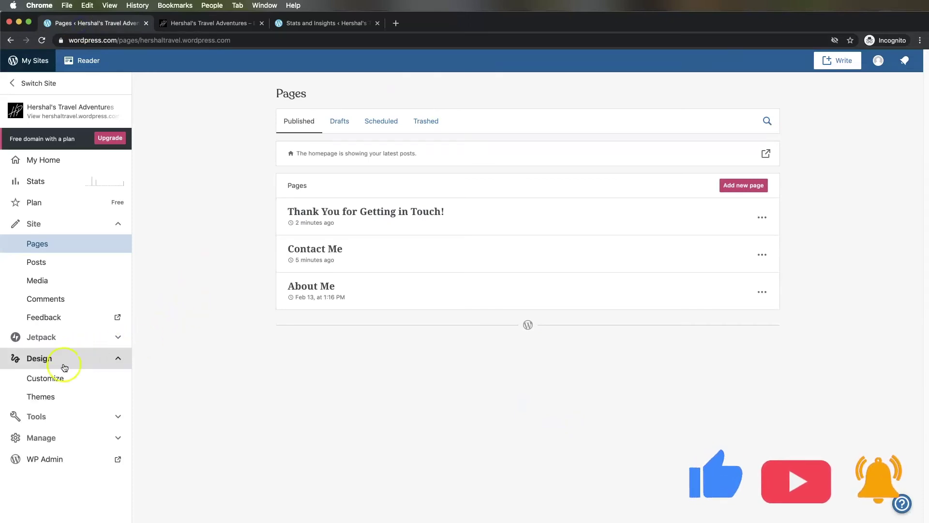
left_click(58, 379)
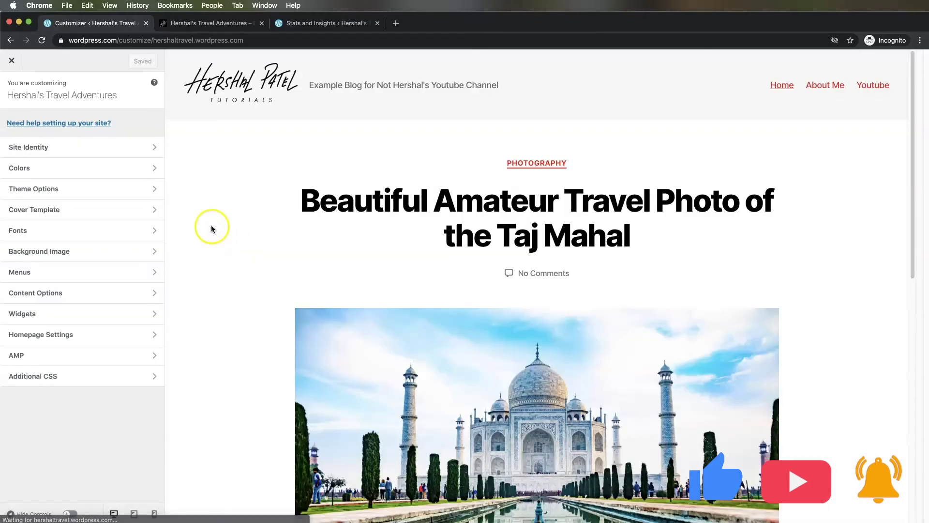
left_click(69, 272)
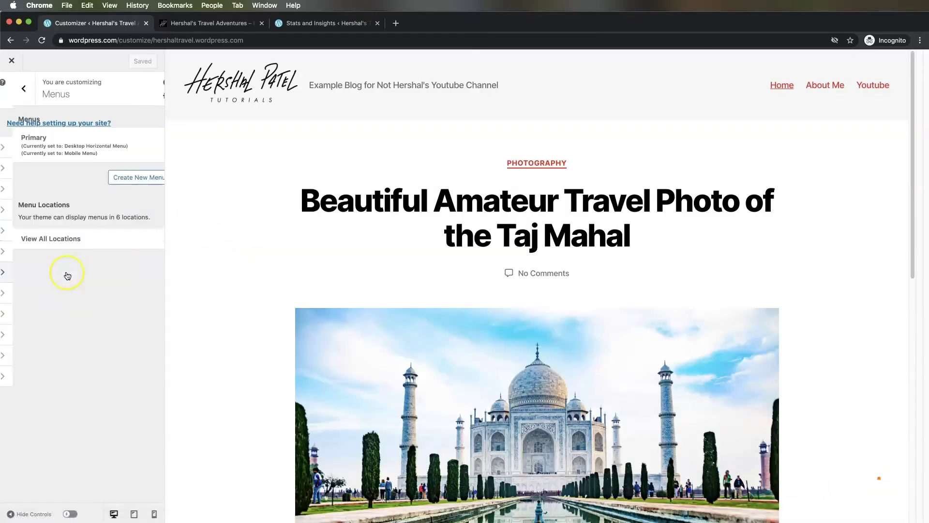
left_click(64, 144)
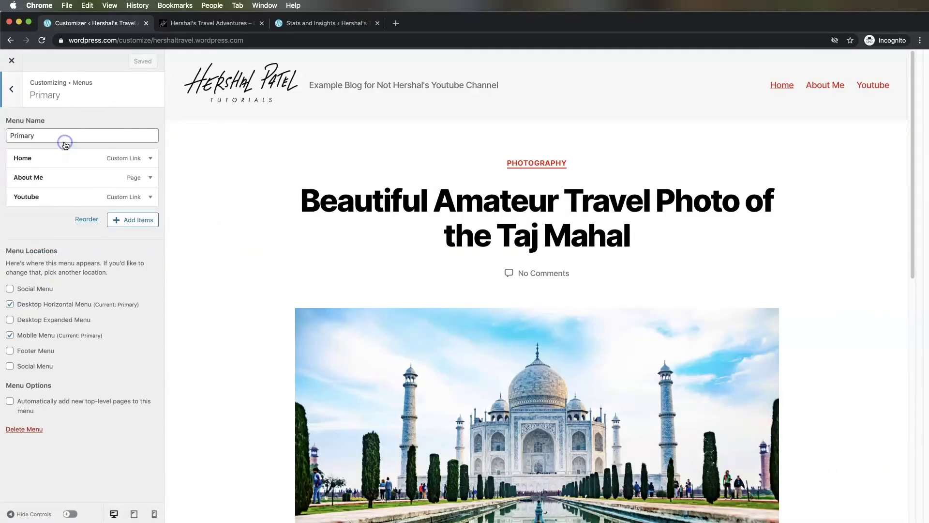
Add the Contact Me page to the Primary menu, labelled Contact, and save changes
left_click(127, 220)
left_click(198, 180)
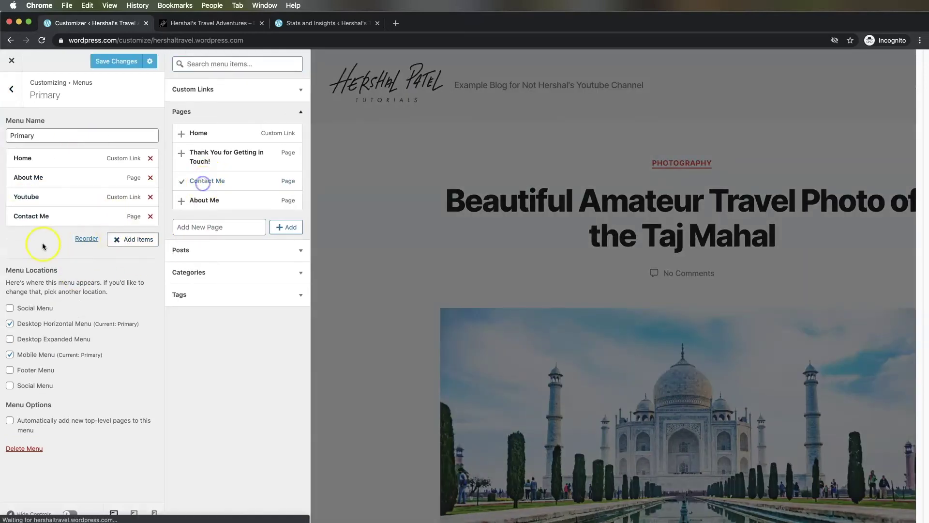
left_click(41, 215)
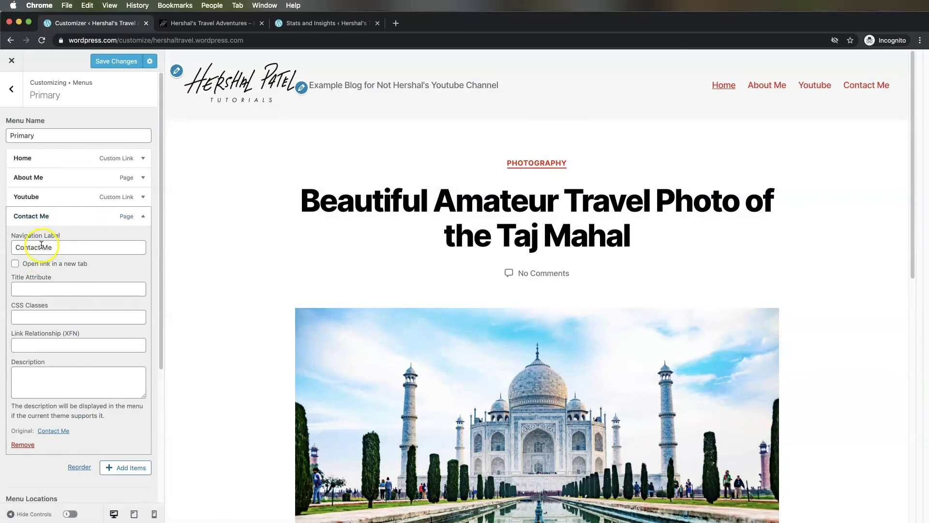
left_click(41, 246)
key("BackSpace")
key("BackSpace")
key("BackSpace")
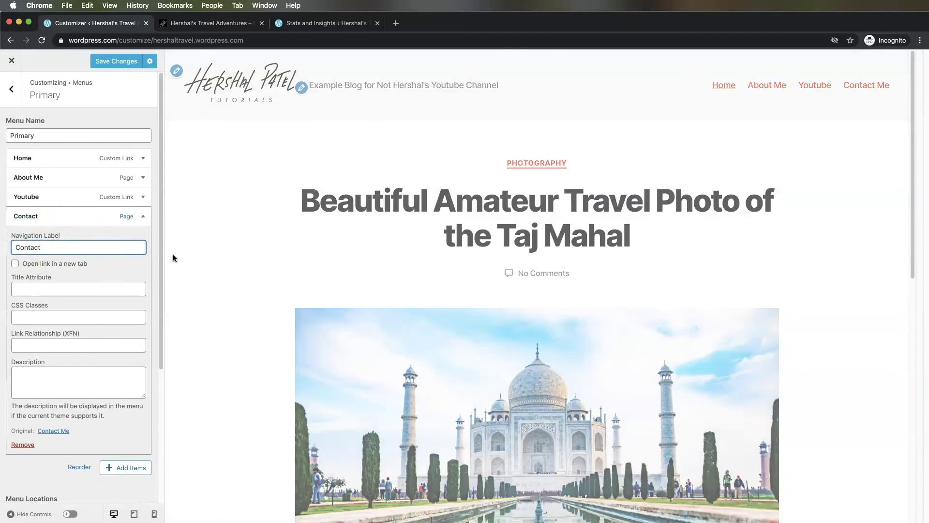
left_click(41, 486)
scroll(41, 486, "down", 2)
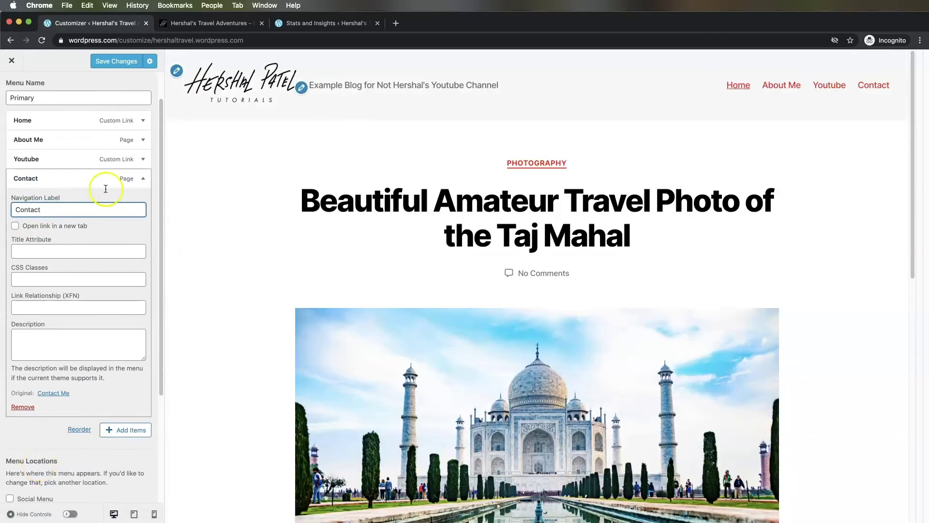
left_click(104, 61)
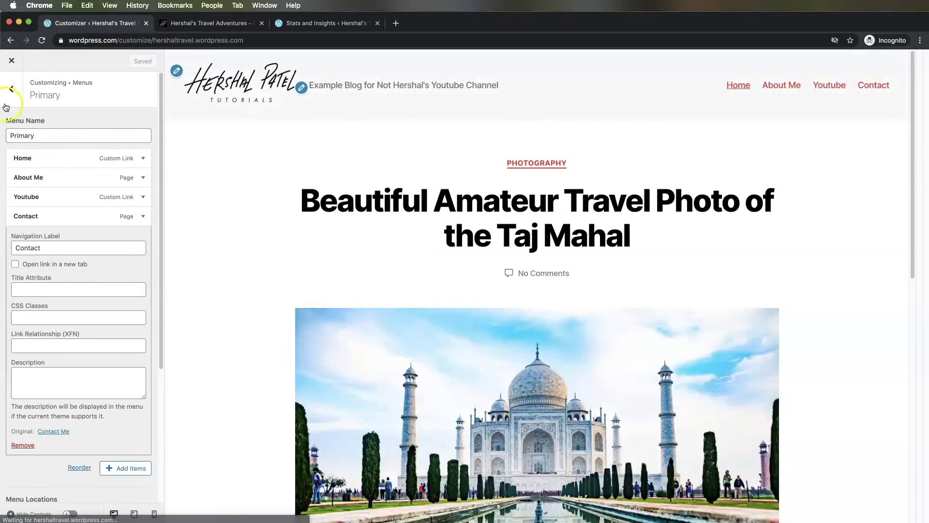
left_click(6, 104)
left_click(10, 96)
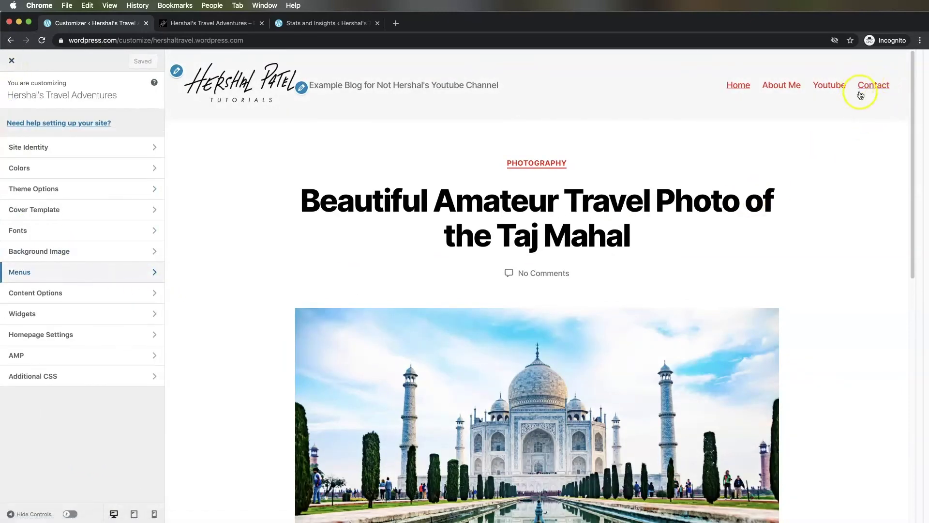
Reload the live site, follow the new Contact header link, and edit the Contact Me page
left_click(174, 23)
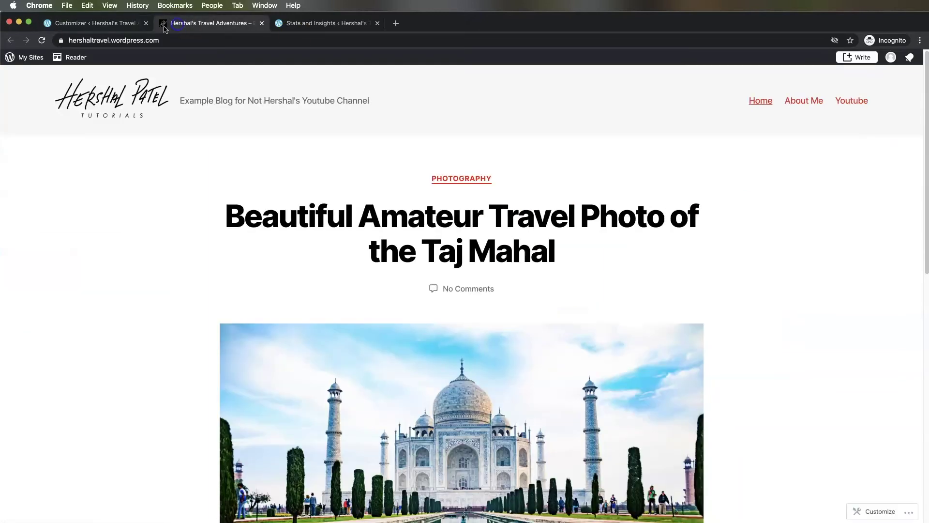
left_click(40, 40)
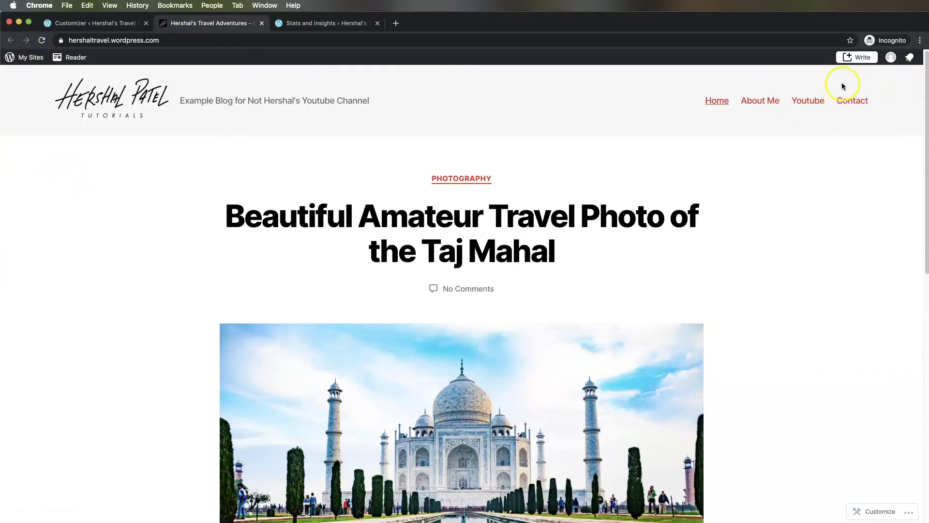
key("super+shift+bracketleft")
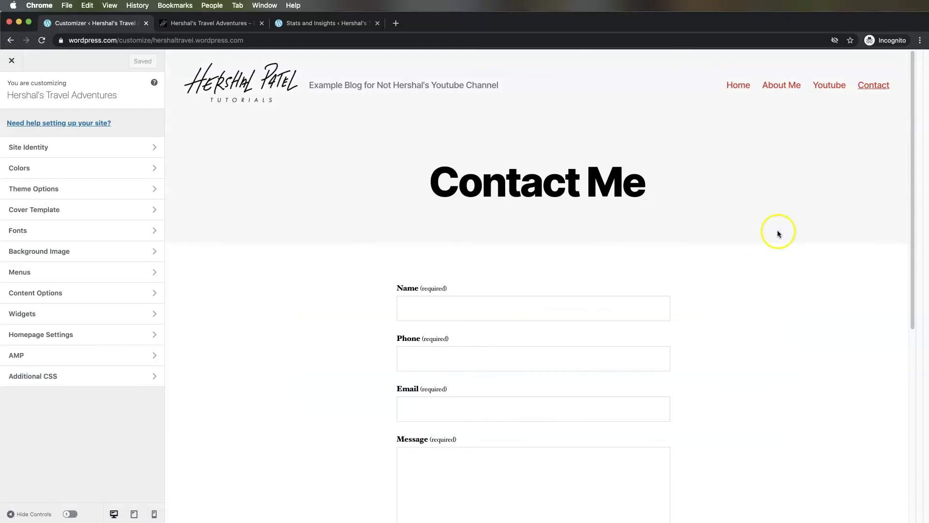
scroll(700, 301, "down", 5)
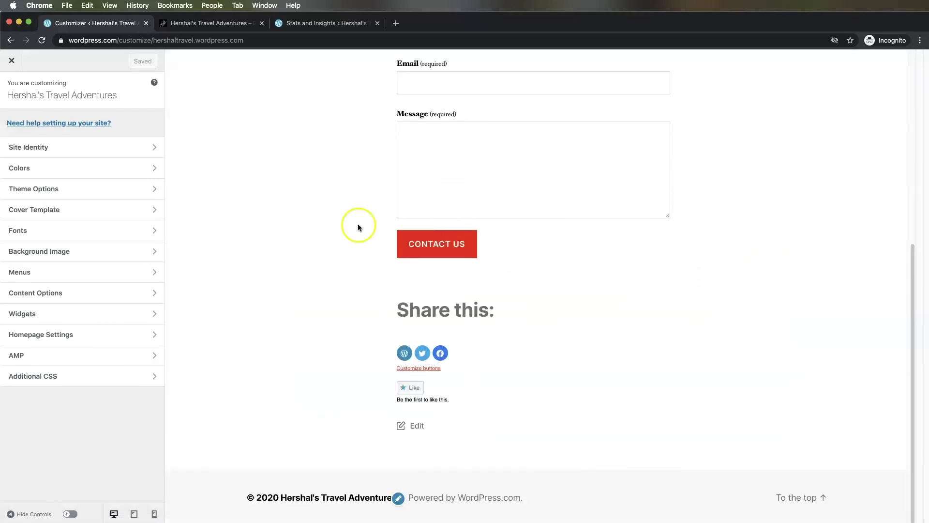
left_click(190, 28)
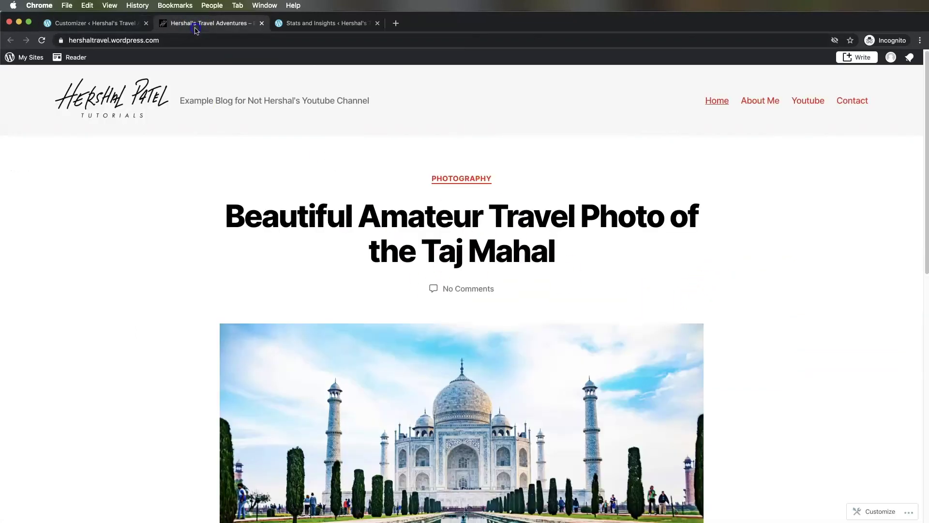
left_click(875, 99)
left_click(847, 511)
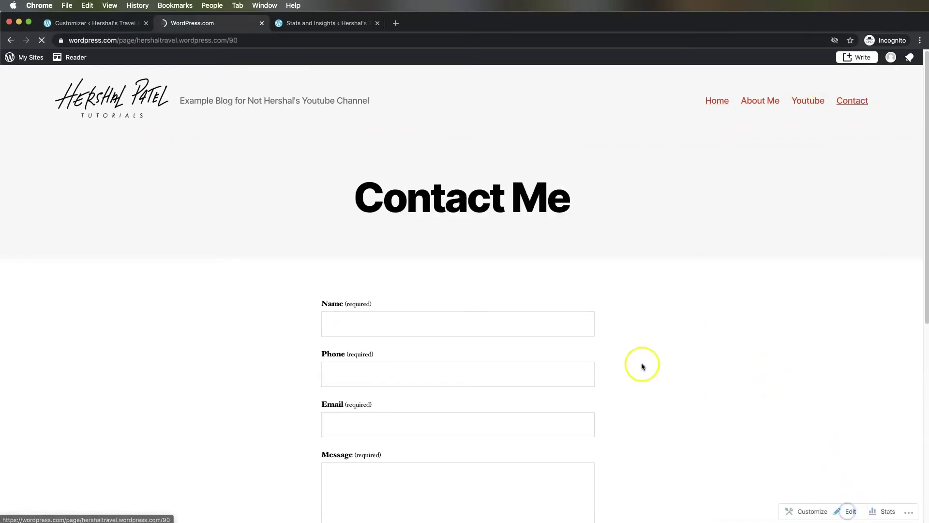
Relabel the form button to CONTACT ME and give it the Outline style with black text
scroll(509, 357, "down", 3)
left_click(307, 341)
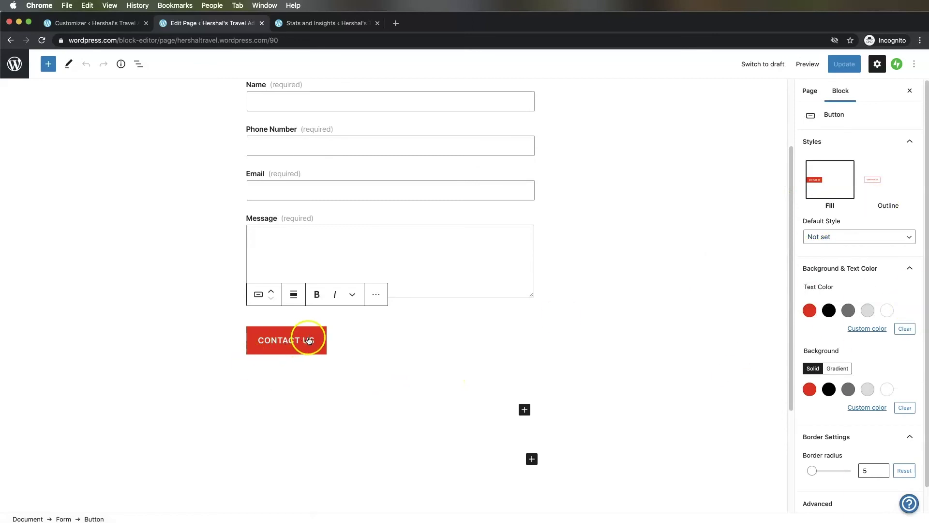
type("ME")
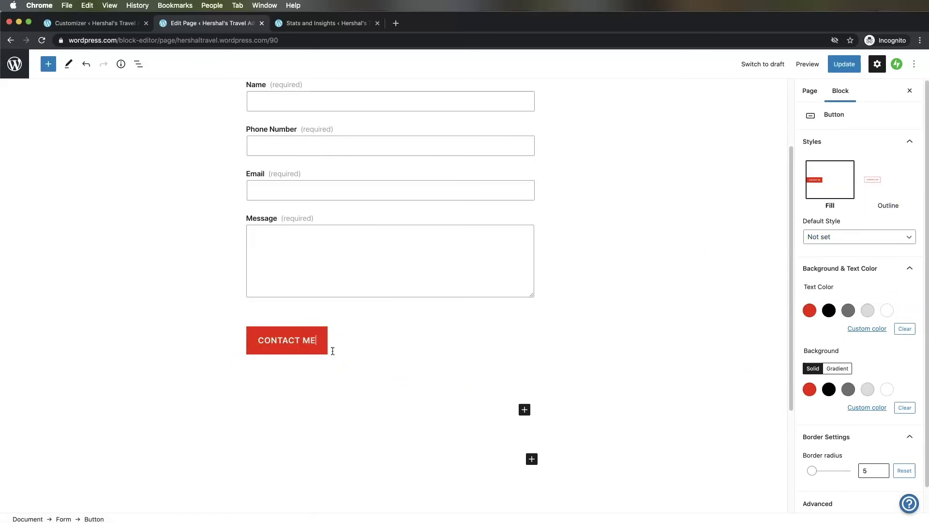
left_click(346, 353)
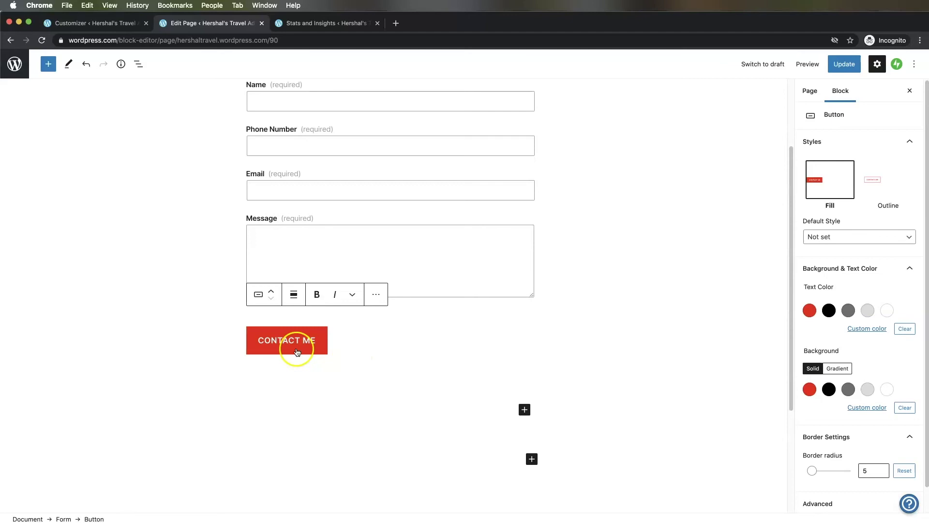
left_click(867, 182)
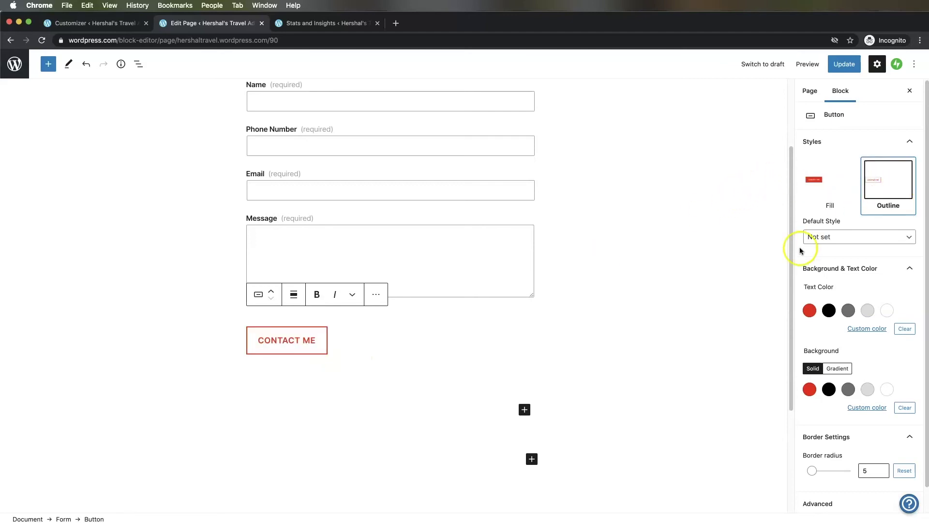
left_click(830, 310)
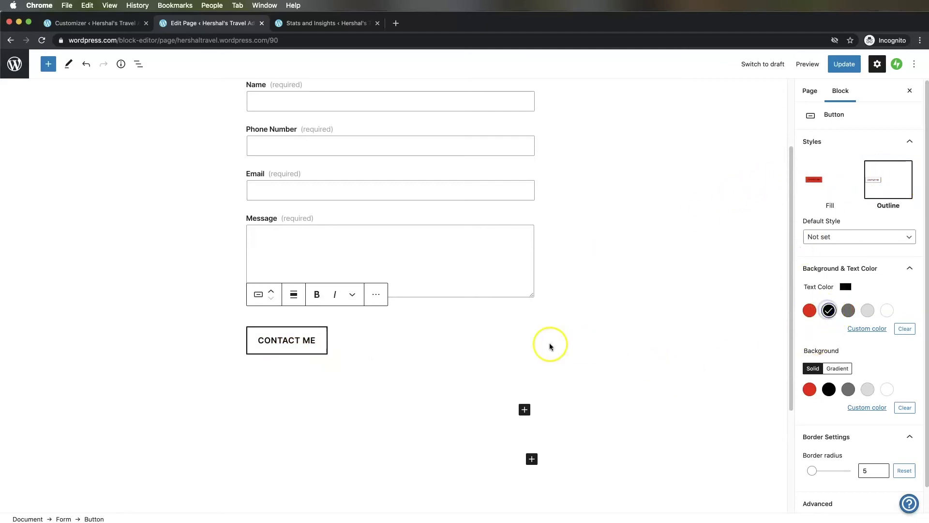
scroll(550, 344, "up", 3)
scroll(550, 342, "down", 5)
scroll(549, 343, "up", 4)
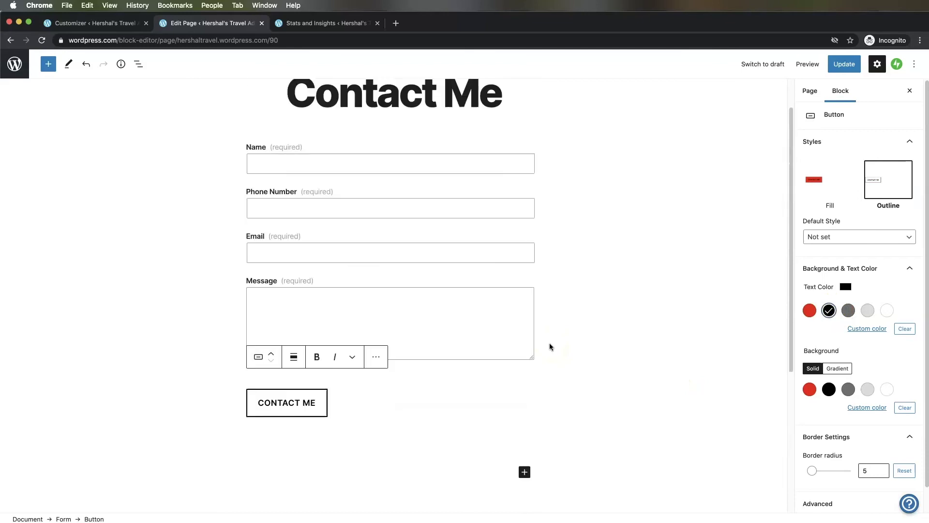
scroll(379, 146, "up", 1)
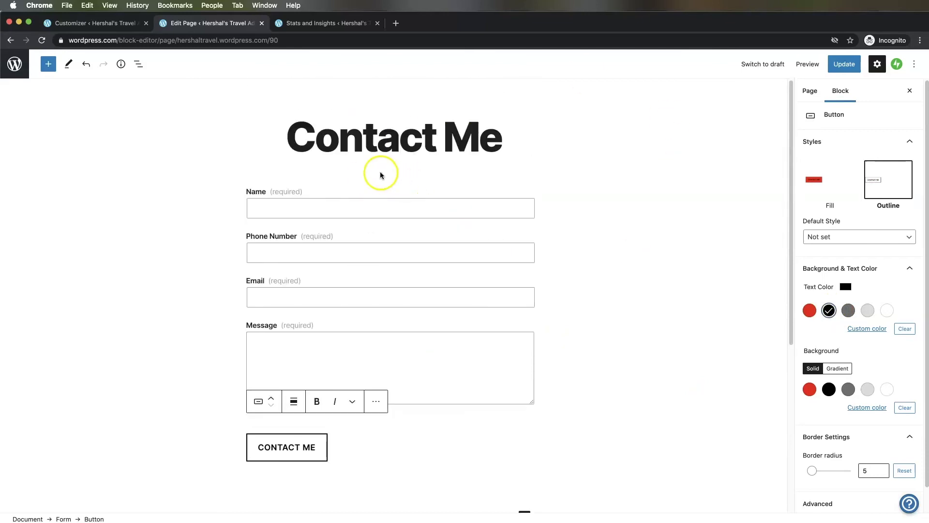
left_click(379, 173)
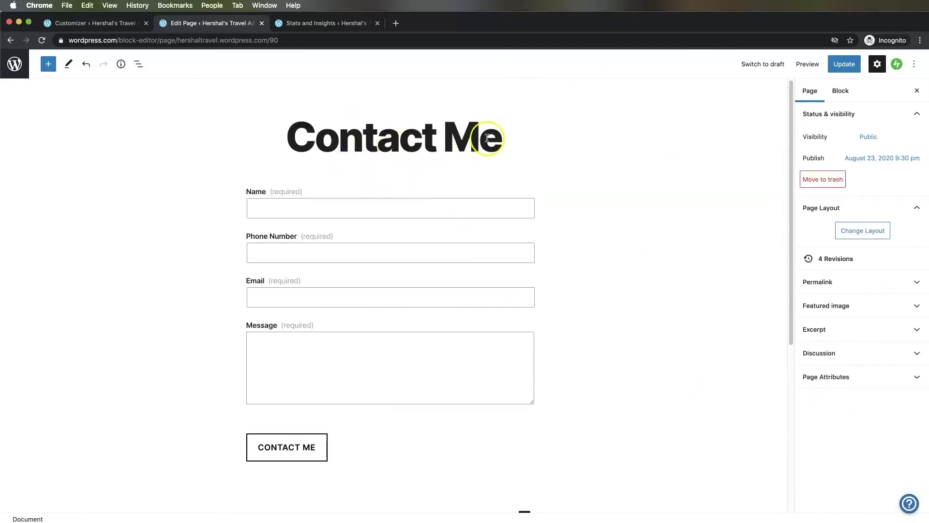
Insert the 'Hi there! Thanks for visiting my make-believe website…' paragraph above the Name field, plus an empty block after
left_click(286, 198)
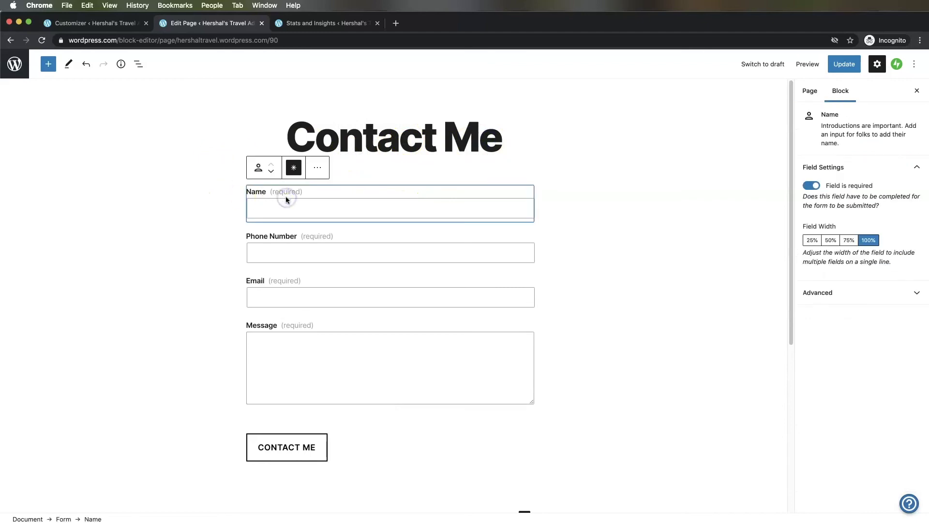
left_click(320, 168)
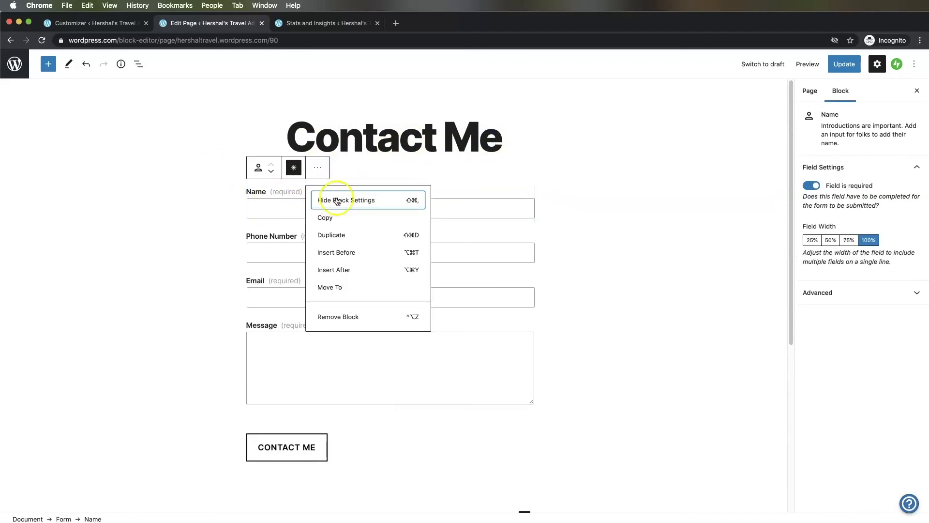
left_click(341, 253)
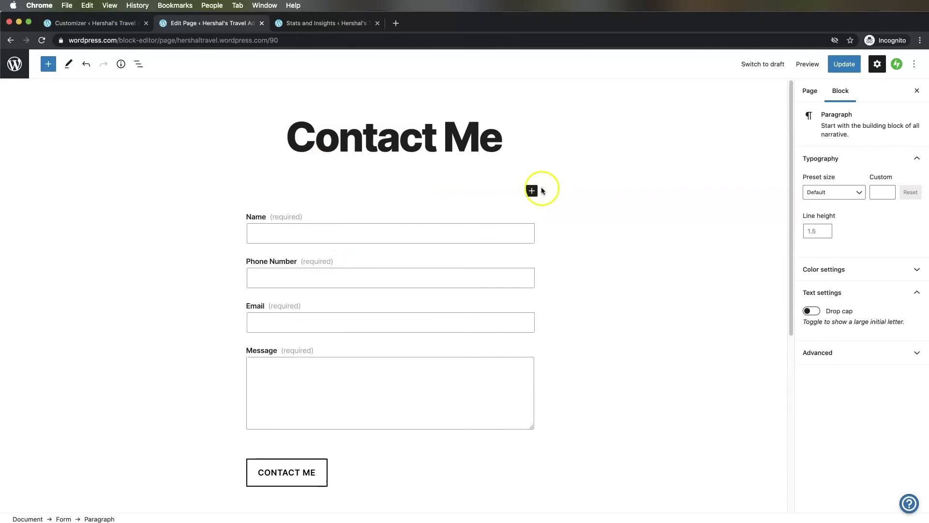
left_click(532, 191)
left_click(551, 272)
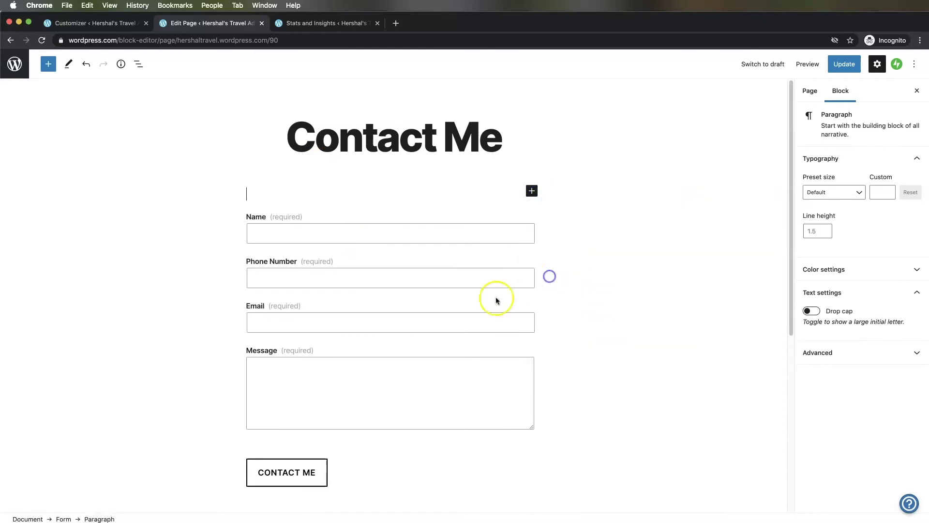
type("Hi there! T")
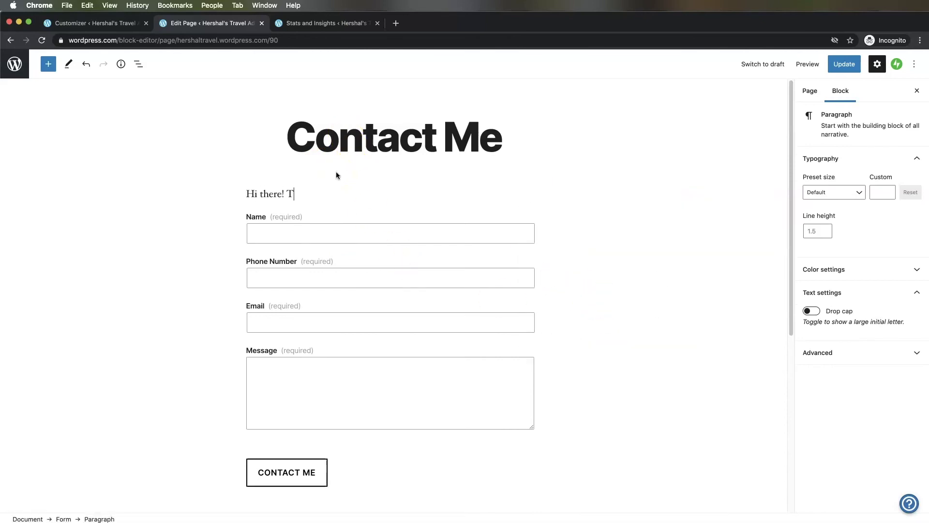
type("hanks for visiting my make-believe website. If you have any questions or comments ")
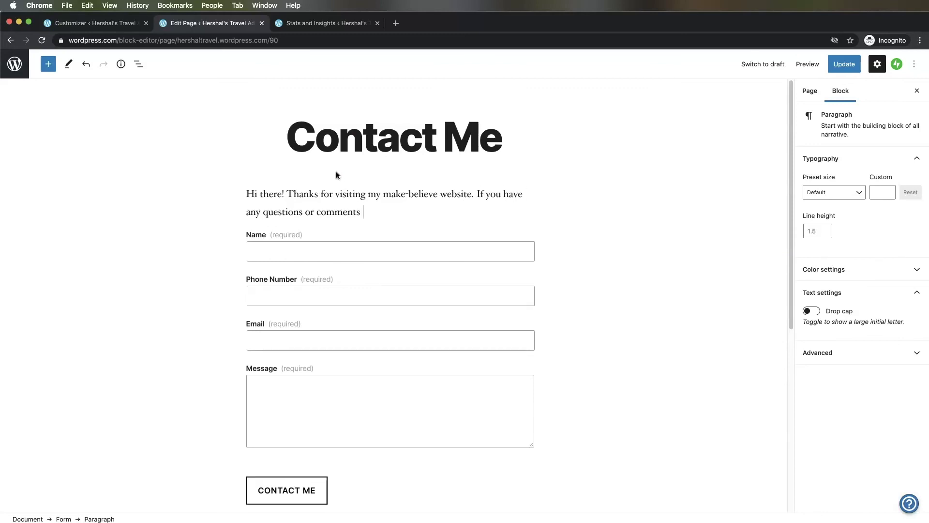
type("about this site, please do not hesitate to contact me with teh form below!")
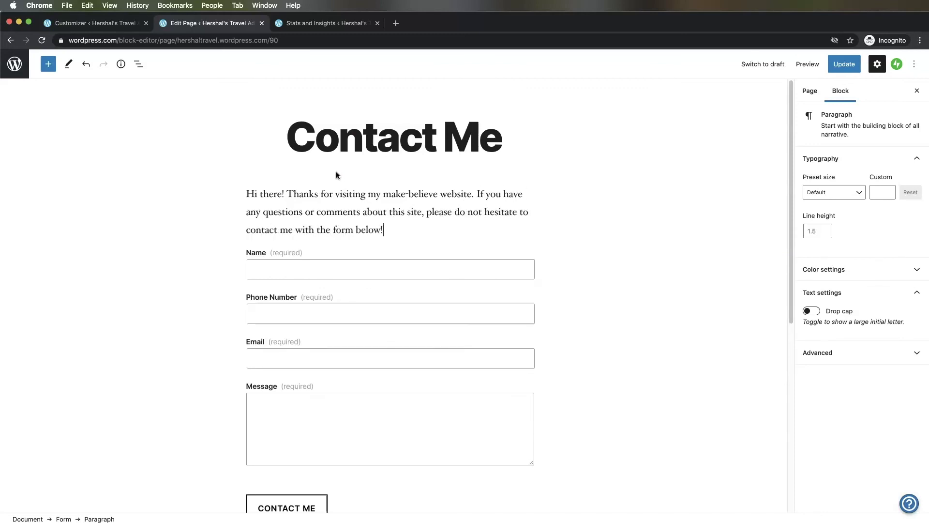
left_click(395, 166)
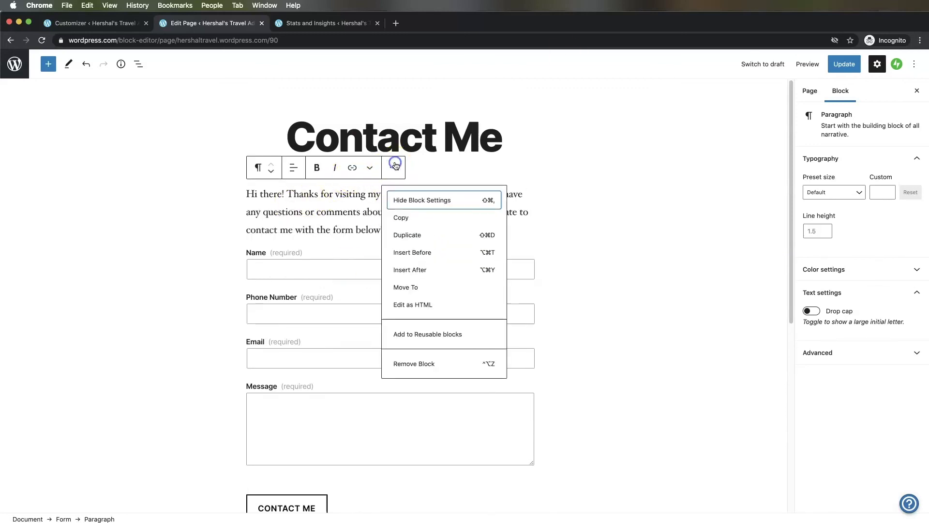
left_click(420, 270)
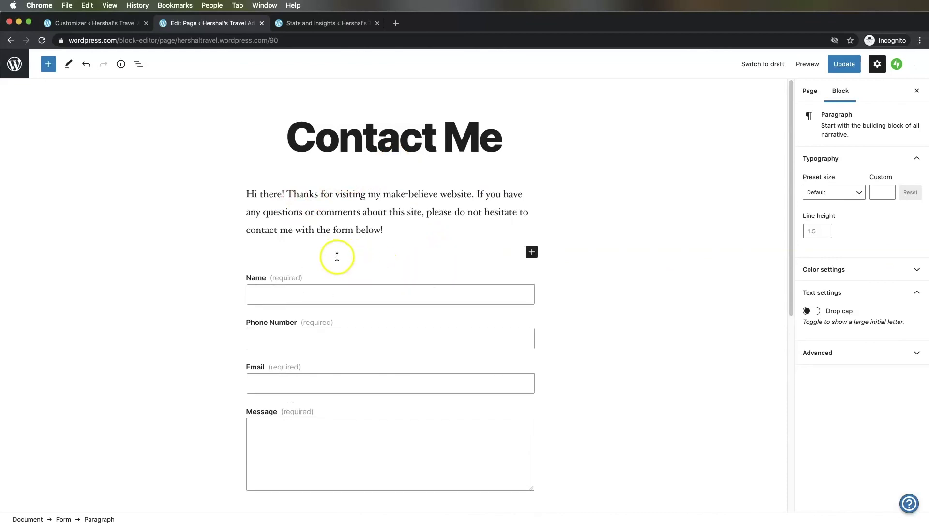
left_click(531, 252)
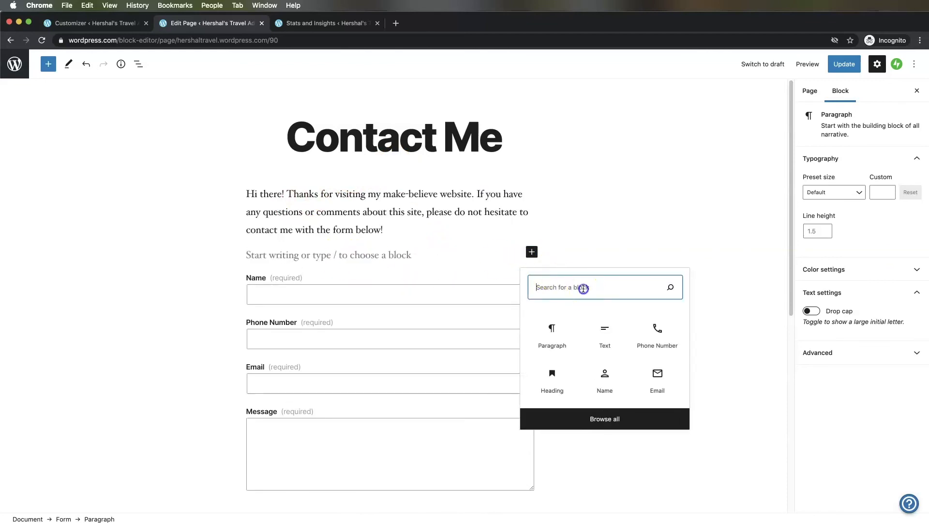
Add a 292 px Spacer block below the intro paragraph and update the page
type("sp")
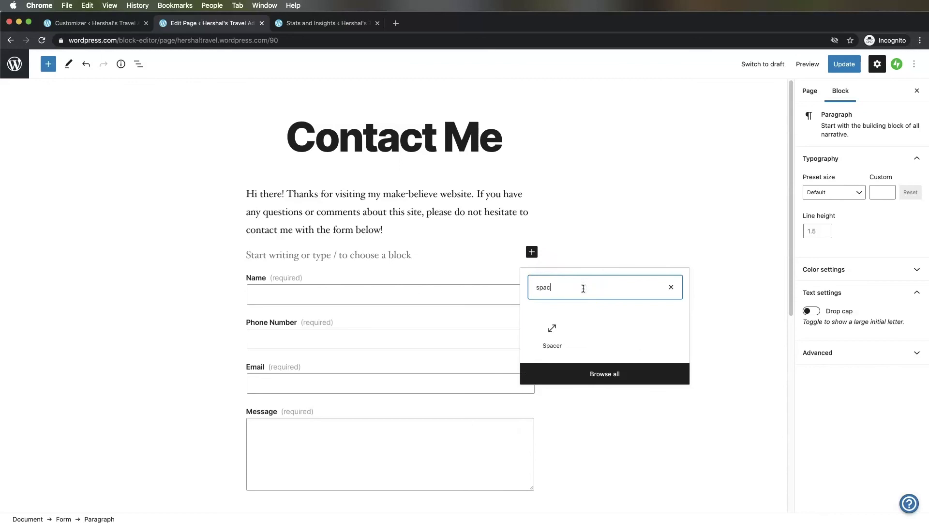
type("ac")
left_click(552, 333)
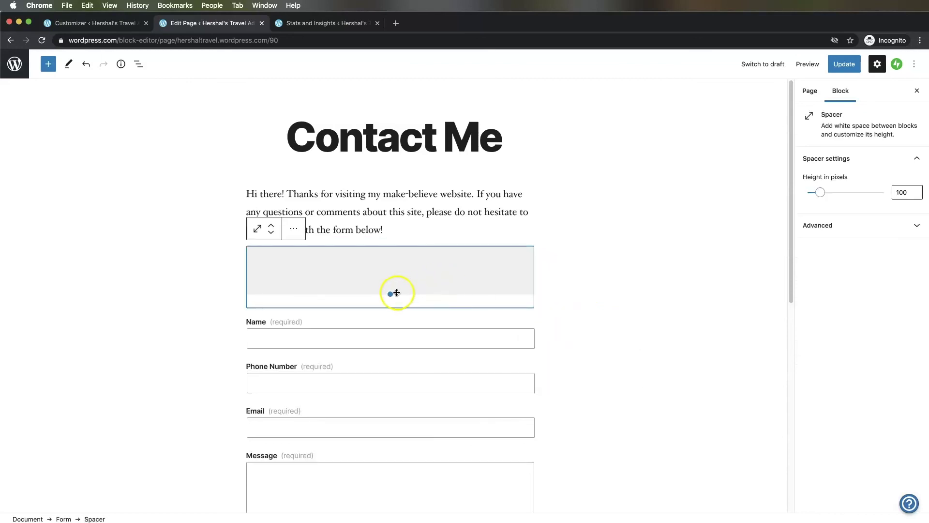
left_click_drag(394, 292, 381, 257)
left_click(718, 284)
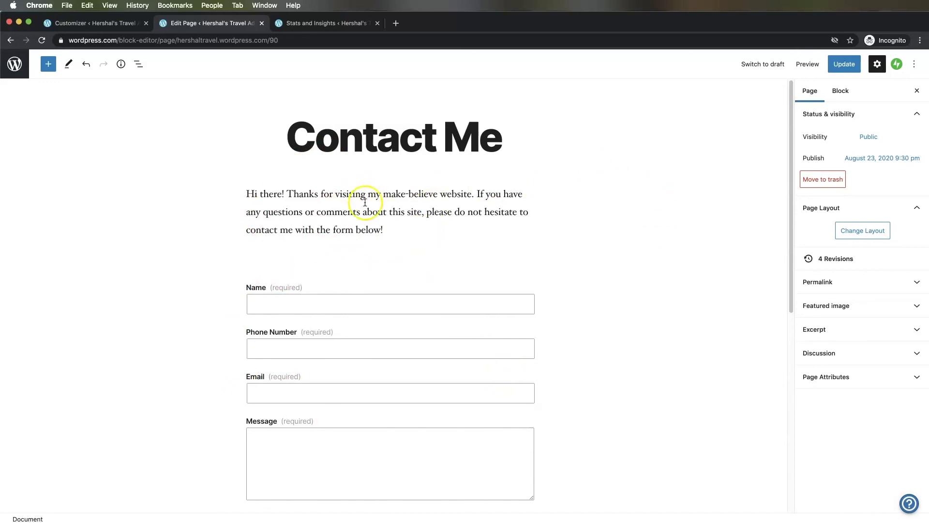
scroll(533, 207, "down", 5)
scroll(572, 271, "up", 5)
left_click(848, 66)
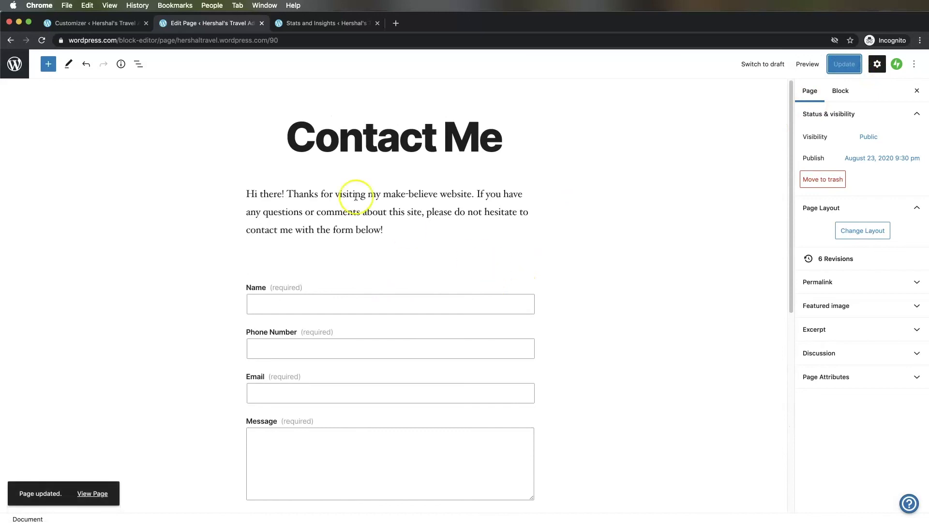
Open the live Contact Me page and scroll past the intro paragraph, form and outlined CONTACT ME button
left_click(90, 493)
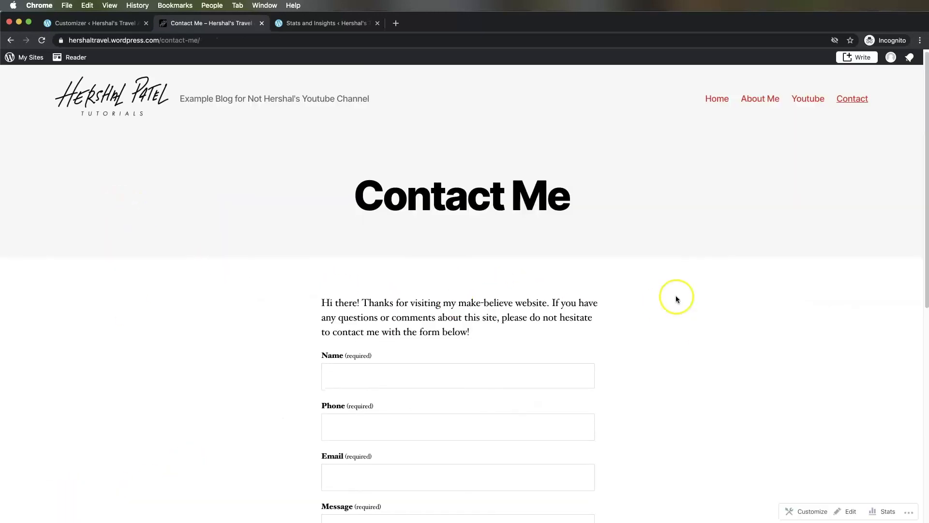
scroll(676, 297, "down", 8)
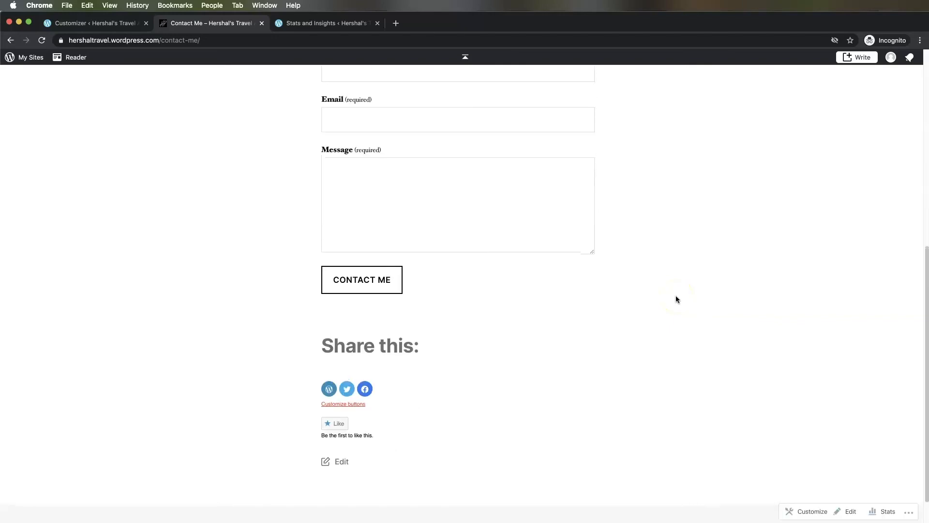
scroll(676, 299, "up", 10)
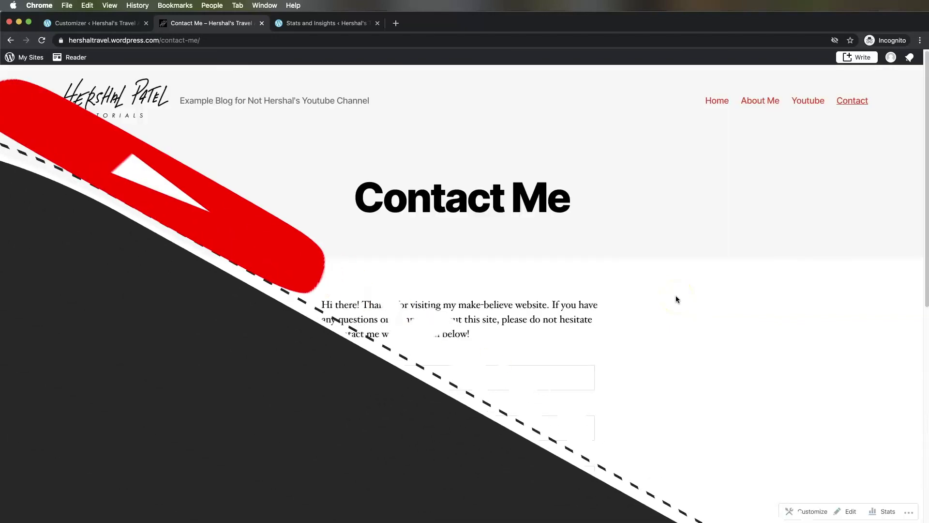